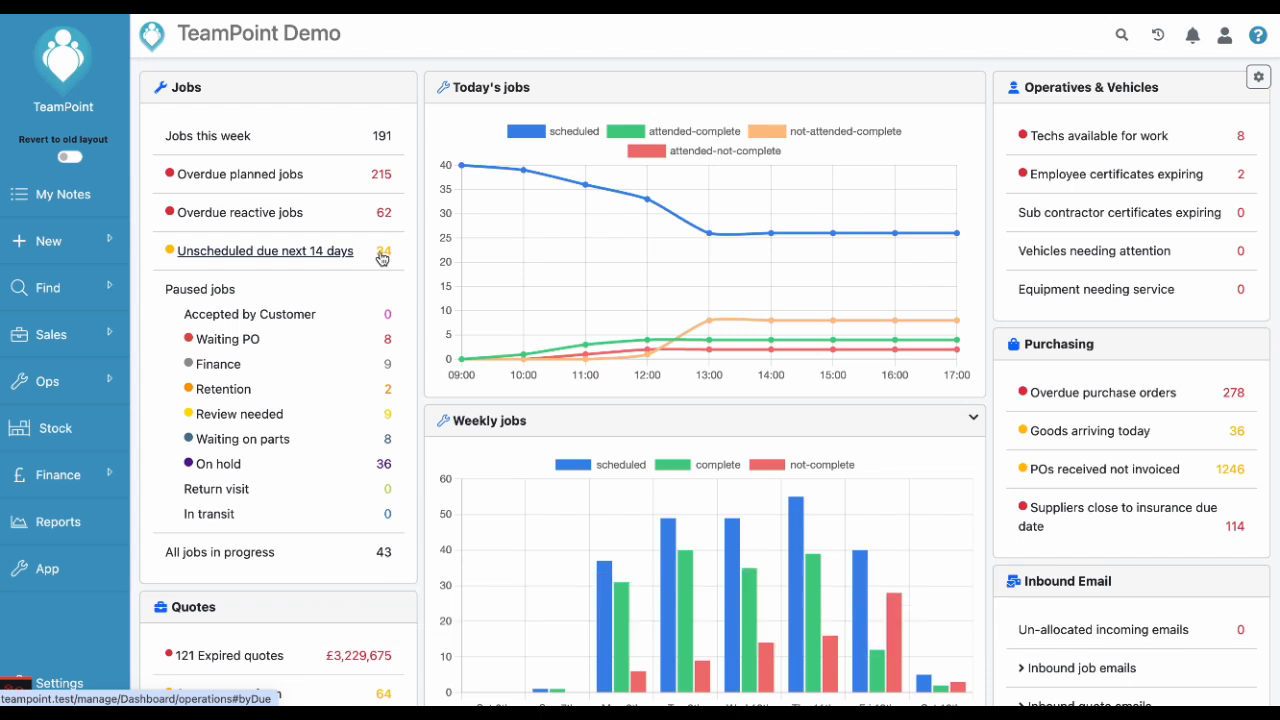
# Open the Operations dashboard and review its job sections
pyautogui.moveTo(97, 383)
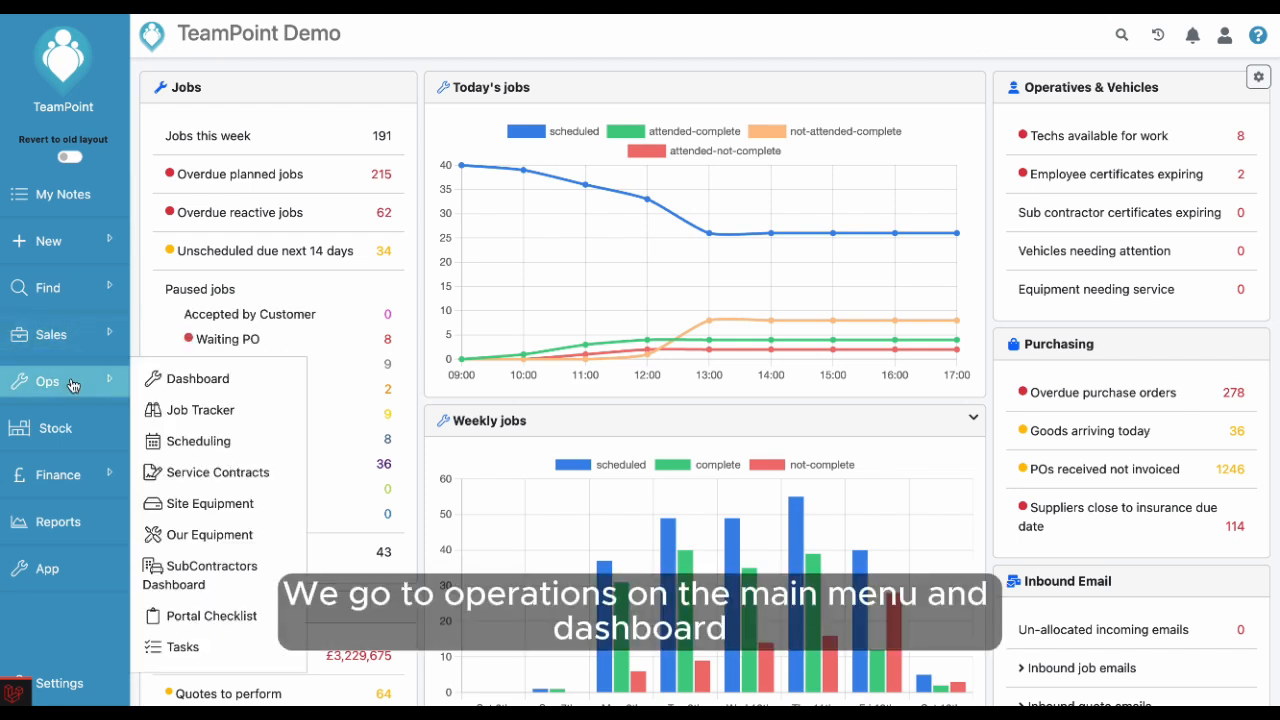
pyautogui.click(188, 386)
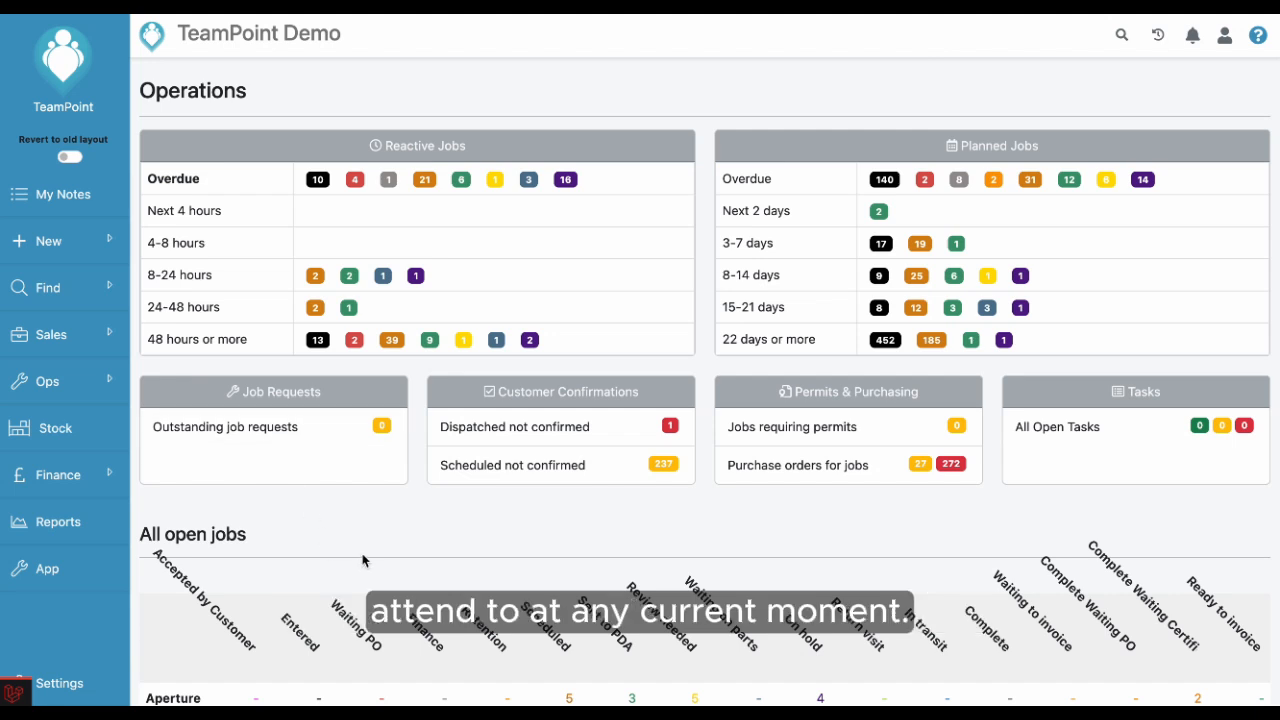
pyautogui.scroll(-1, 362, 560)
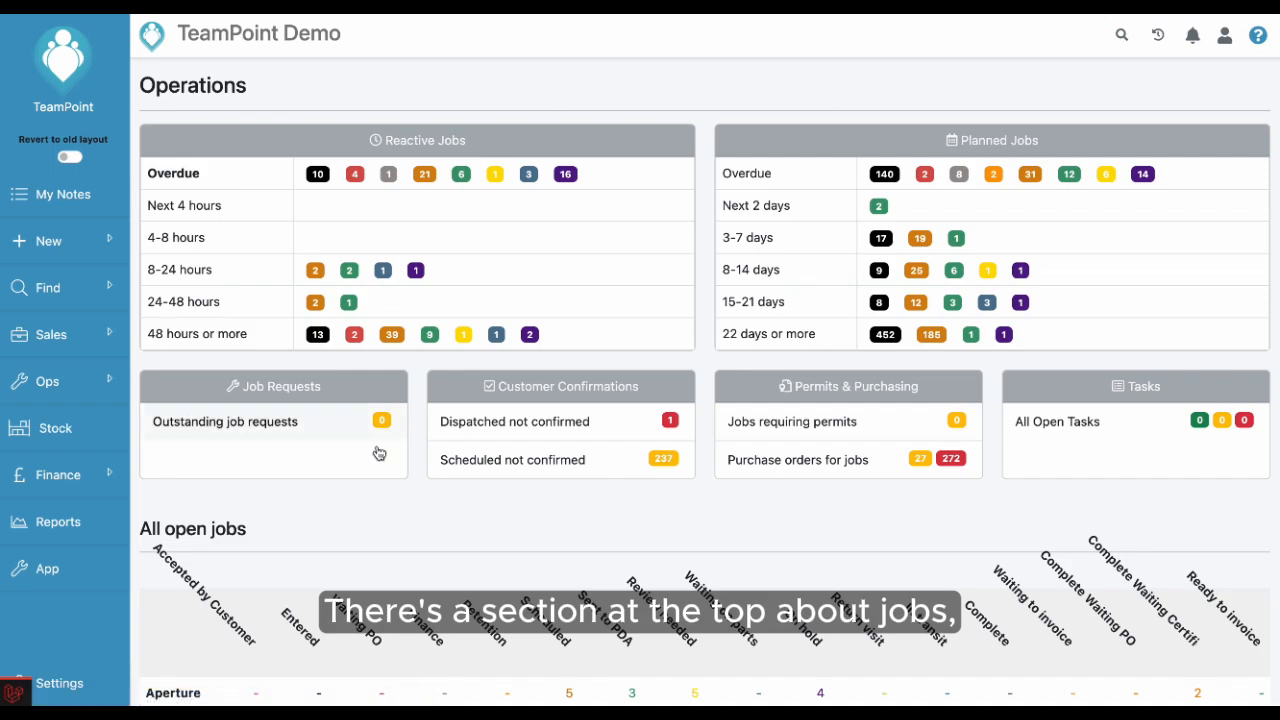
pyautogui.scroll(-8, 503, 472)
pyautogui.scroll(-3, 503, 472)
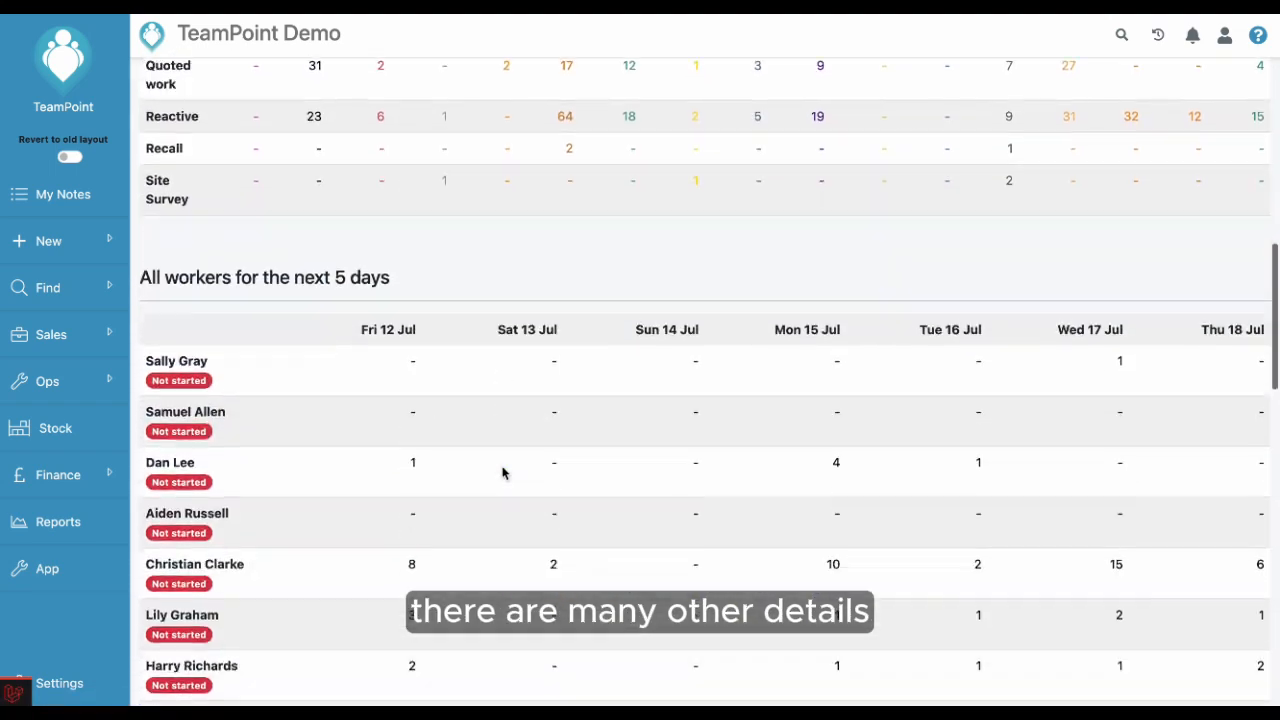
pyautogui.scroll(10, 503, 472)
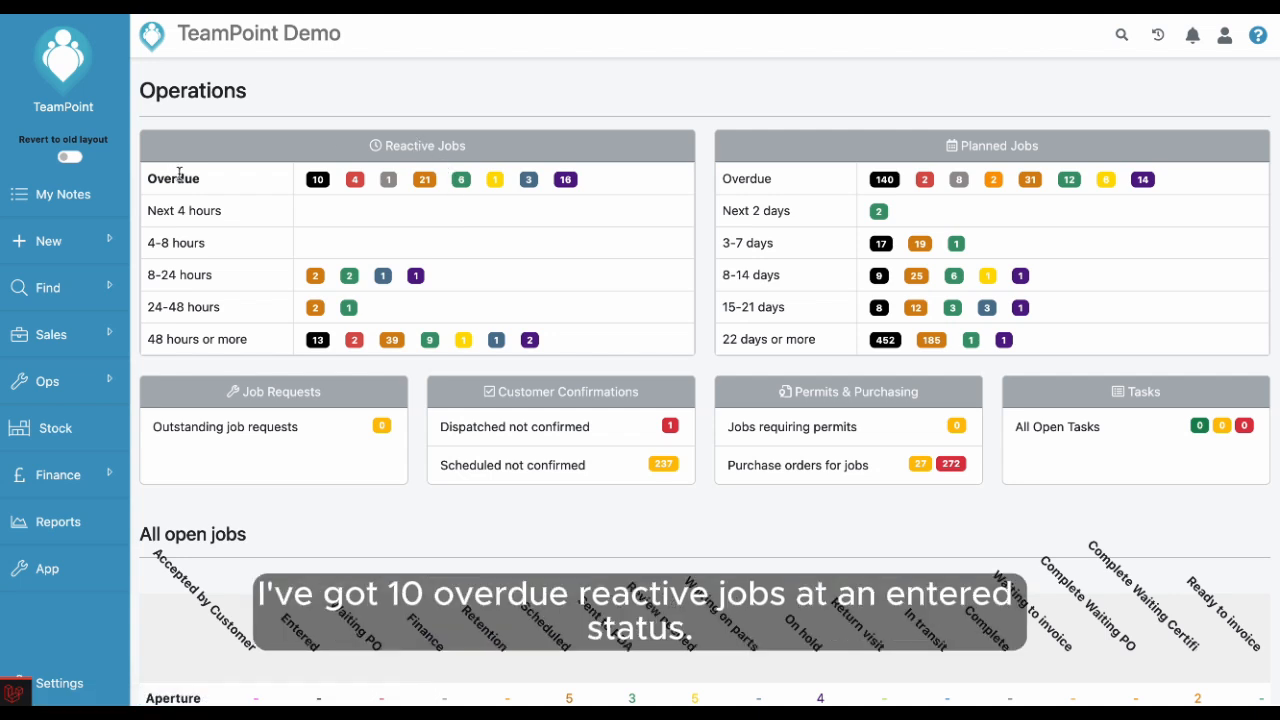
# List the overdue reactive jobs with Entered status
pyautogui.click(316, 180)
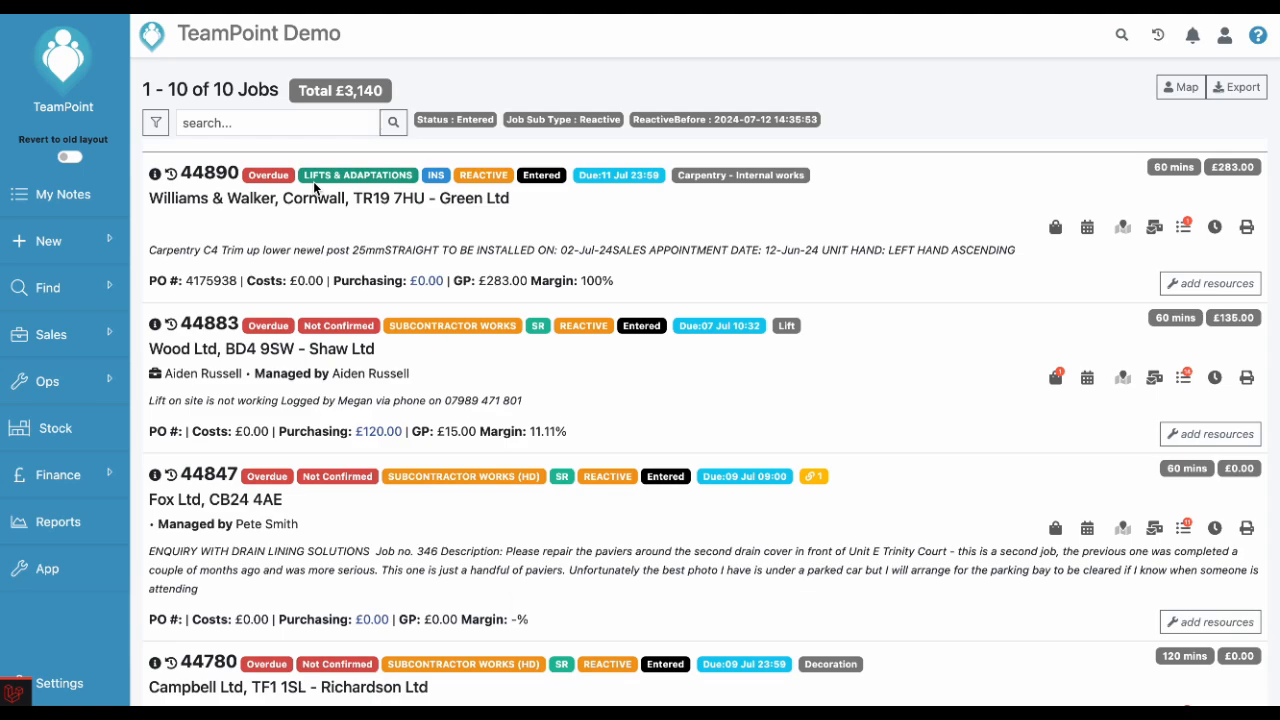
pyautogui.scroll(-3, 915, 265)
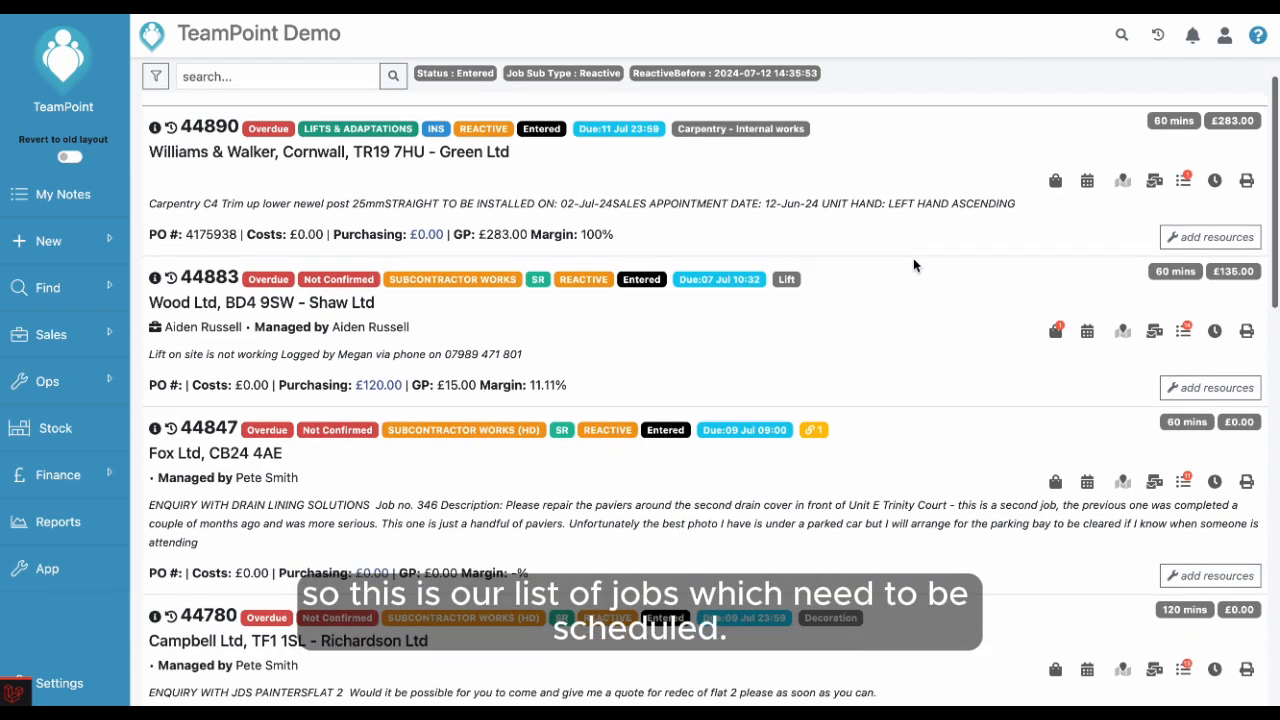
pyautogui.scroll(3, 913, 264)
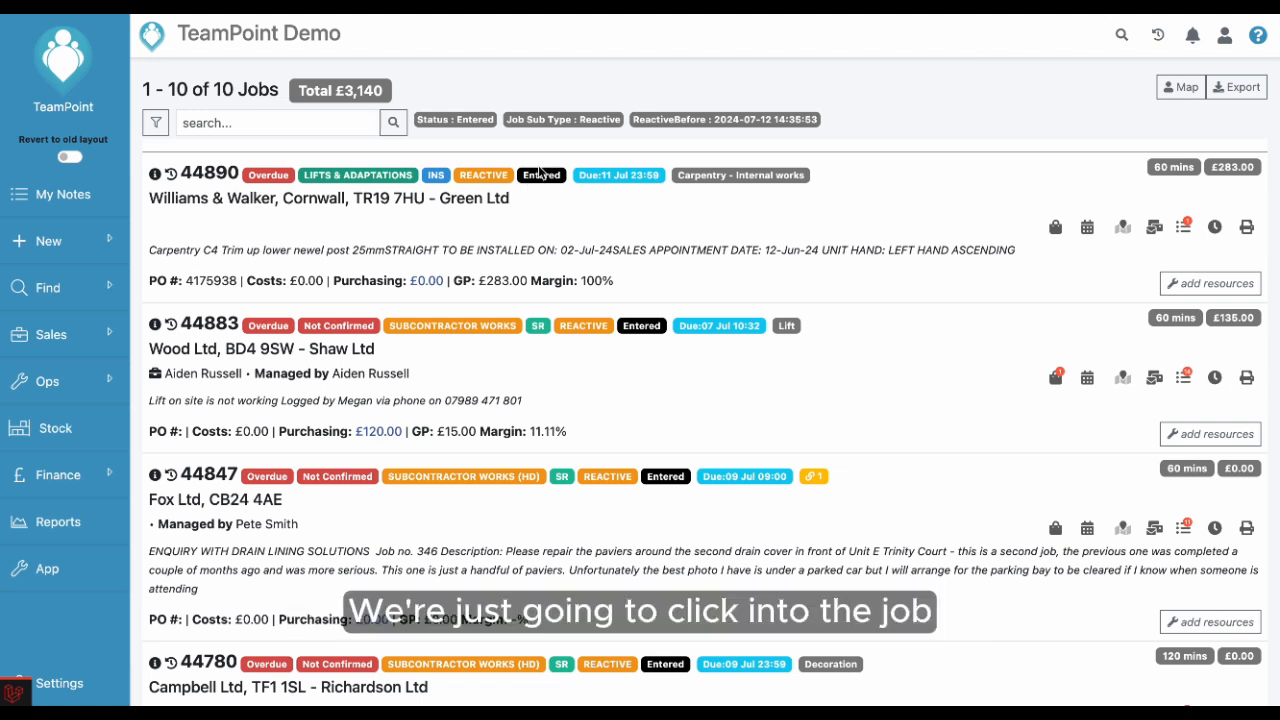
# Open job 44890's scheduling and add Monday 15-07-2024 as a scheduled day
pyautogui.click(676, 229)
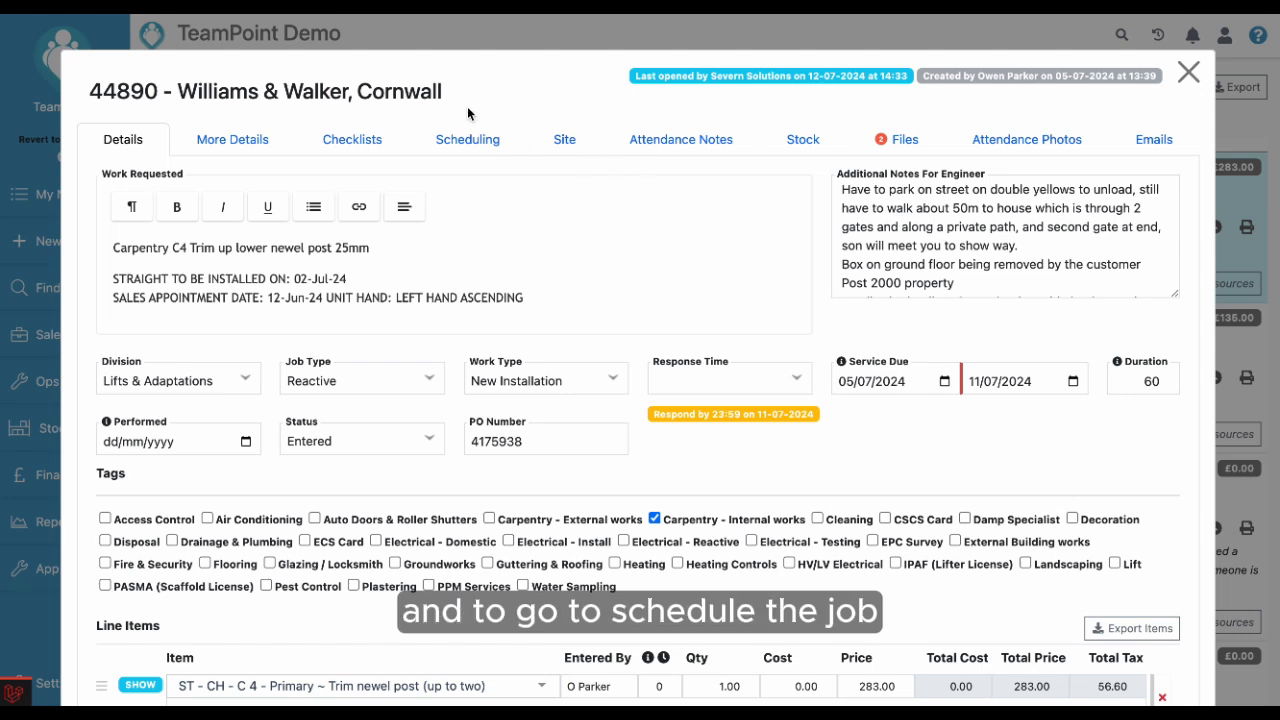
pyautogui.click(468, 142)
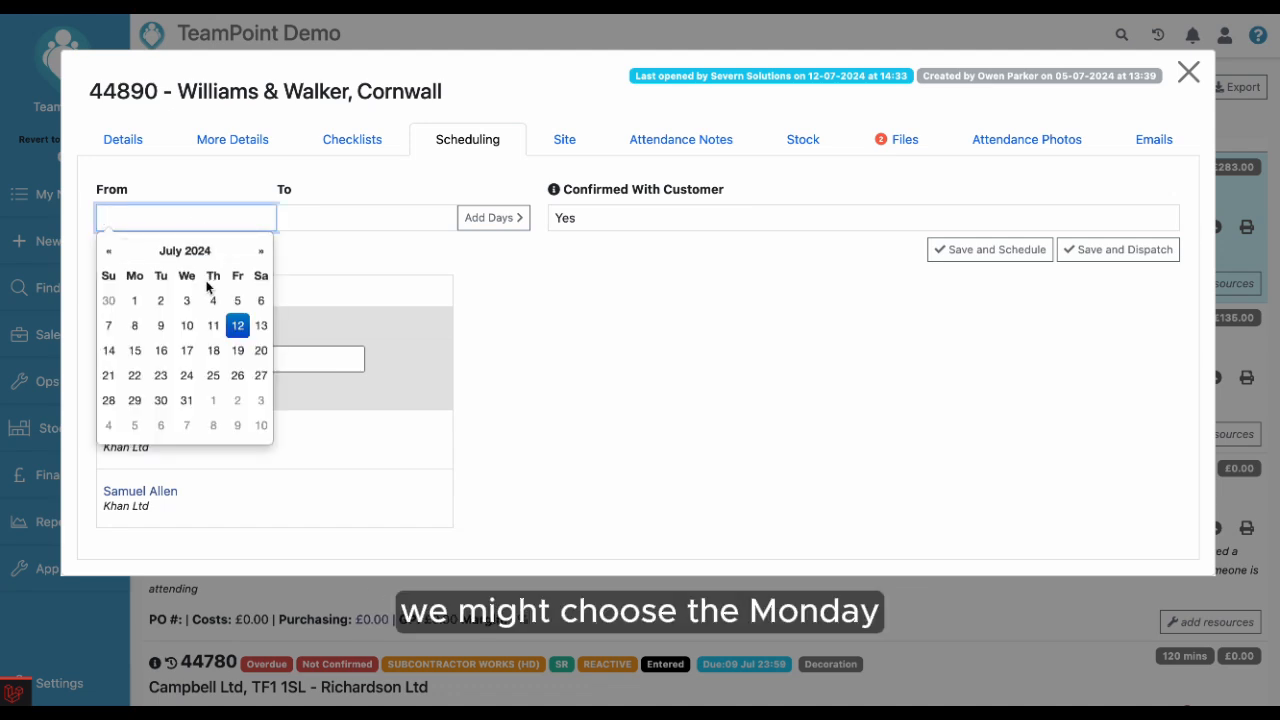
pyautogui.click(133, 351)
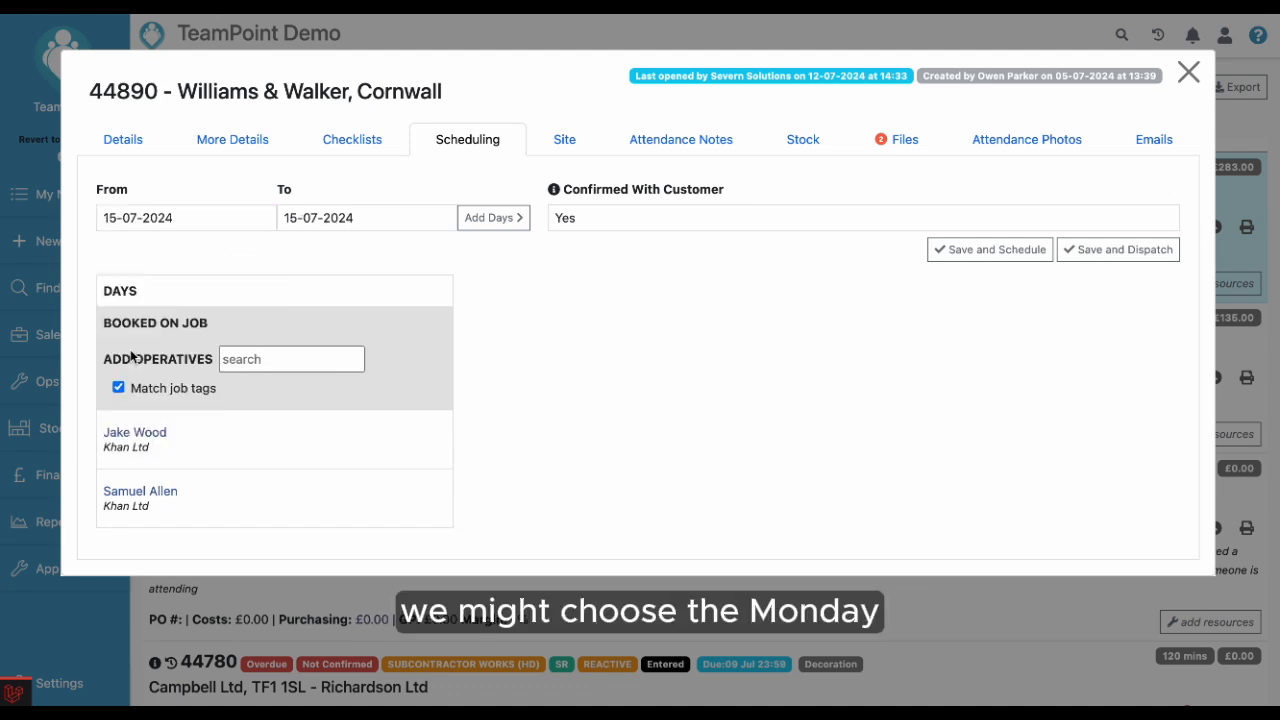
pyautogui.click(490, 220)
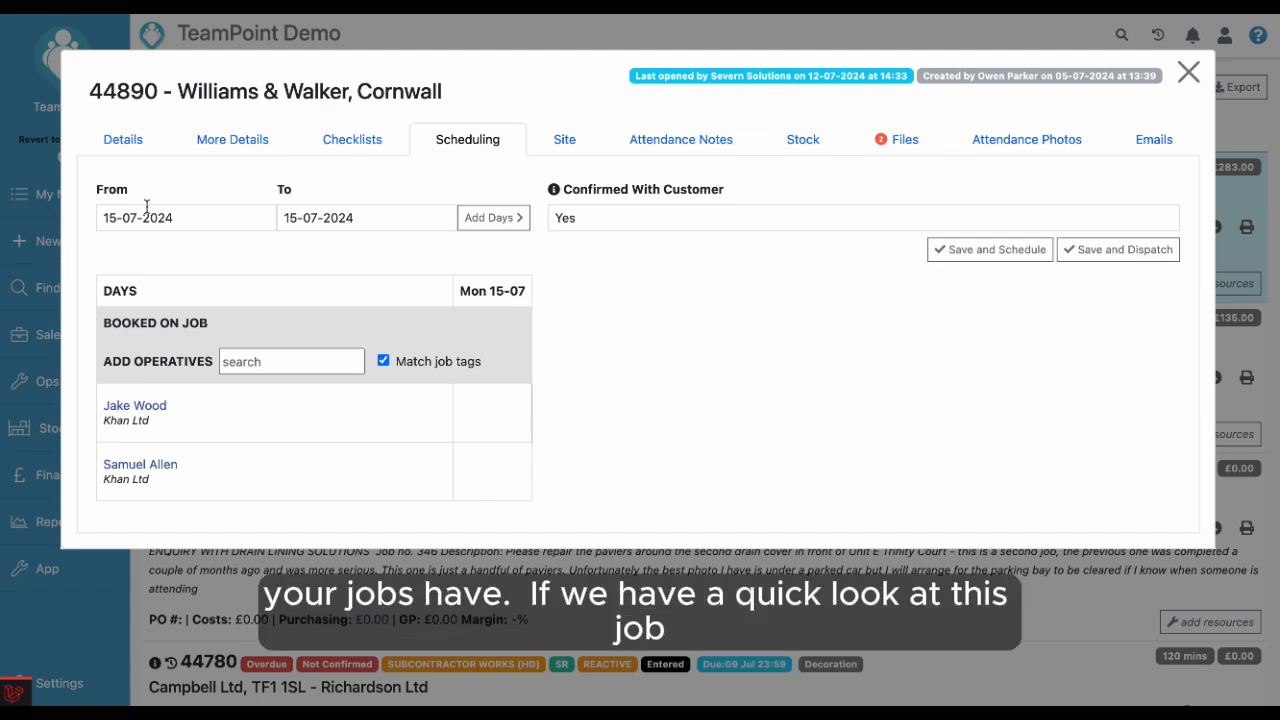
# Check the job's tags in its details, then return to scheduling
pyautogui.click(131, 147)
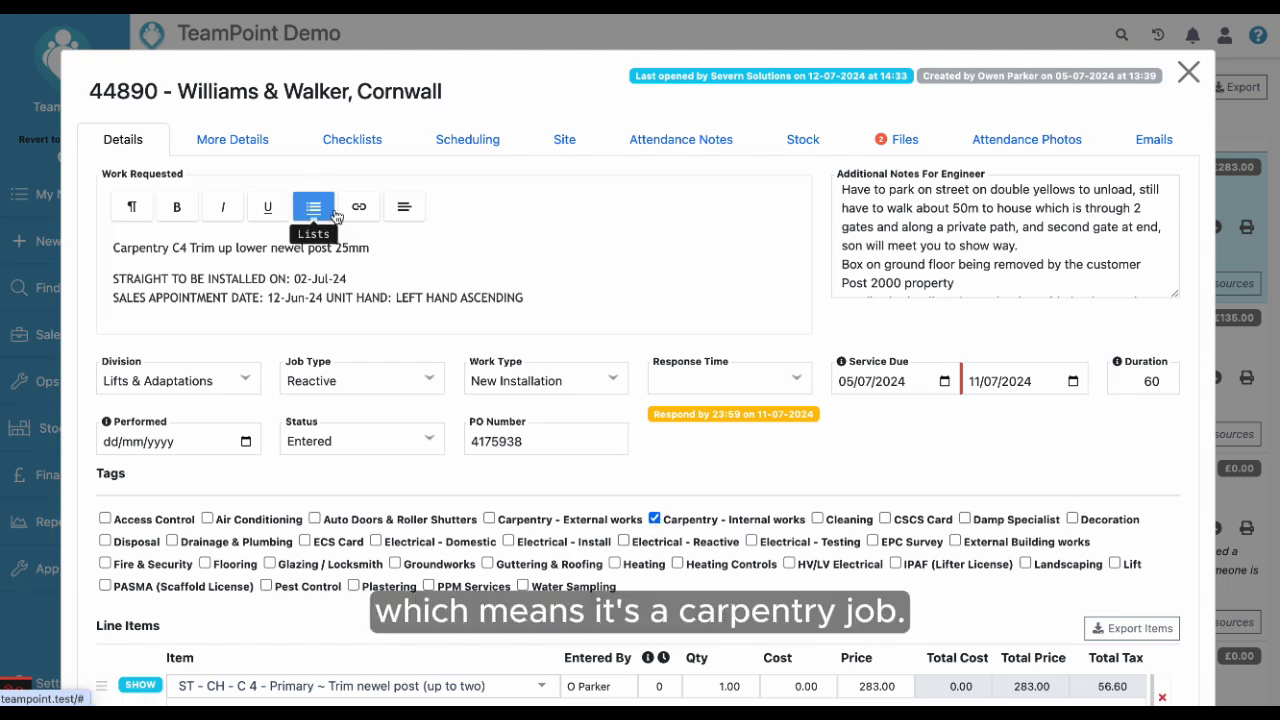
pyautogui.click(444, 146)
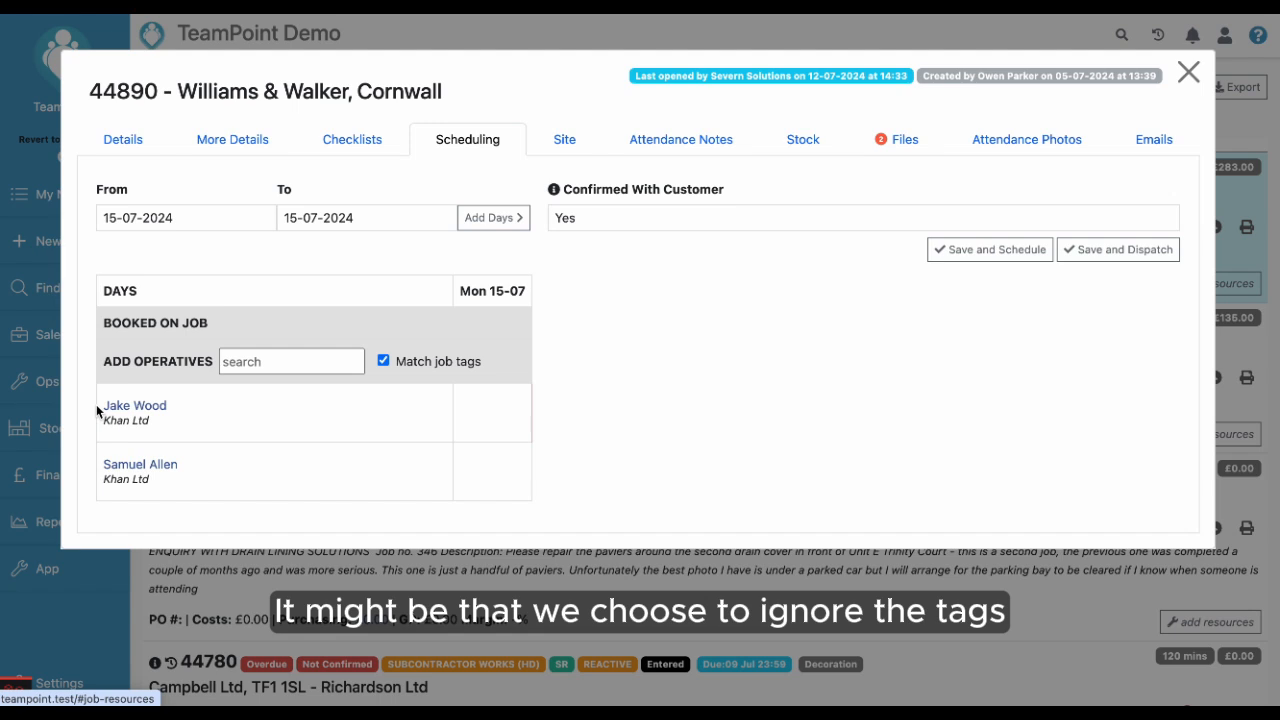
pyautogui.click(383, 362)
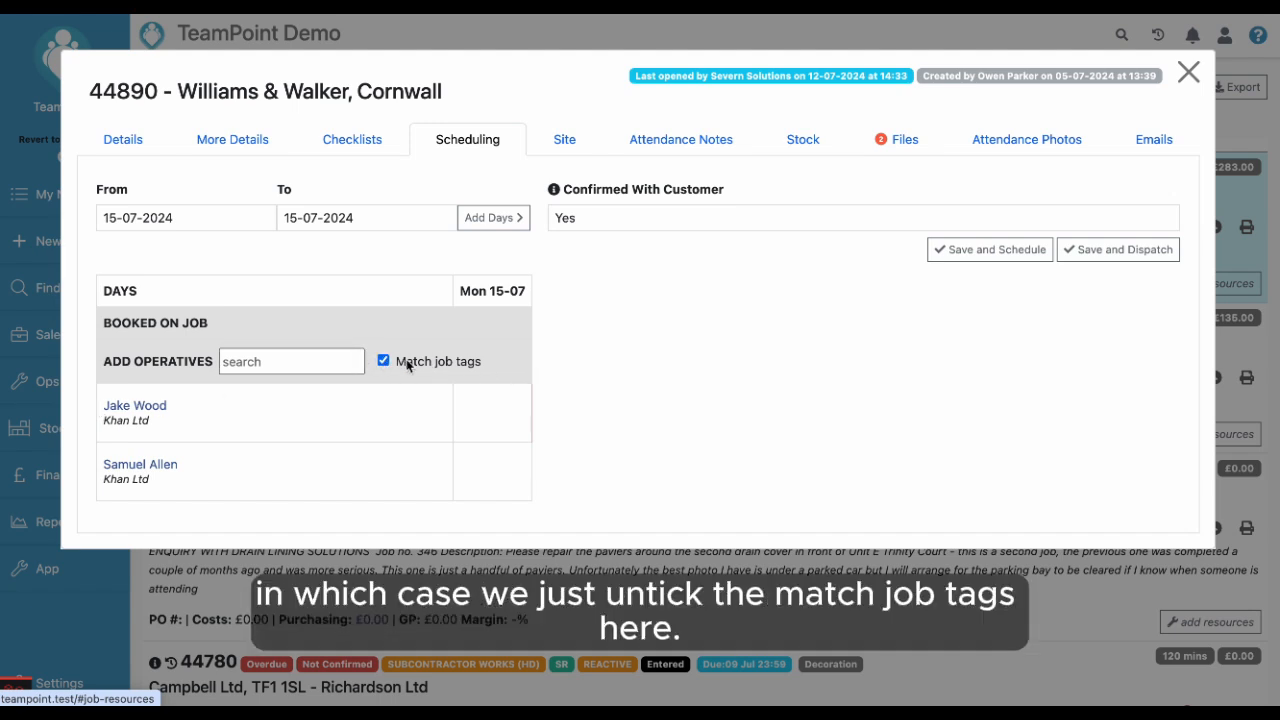
pyautogui.click(383, 360)
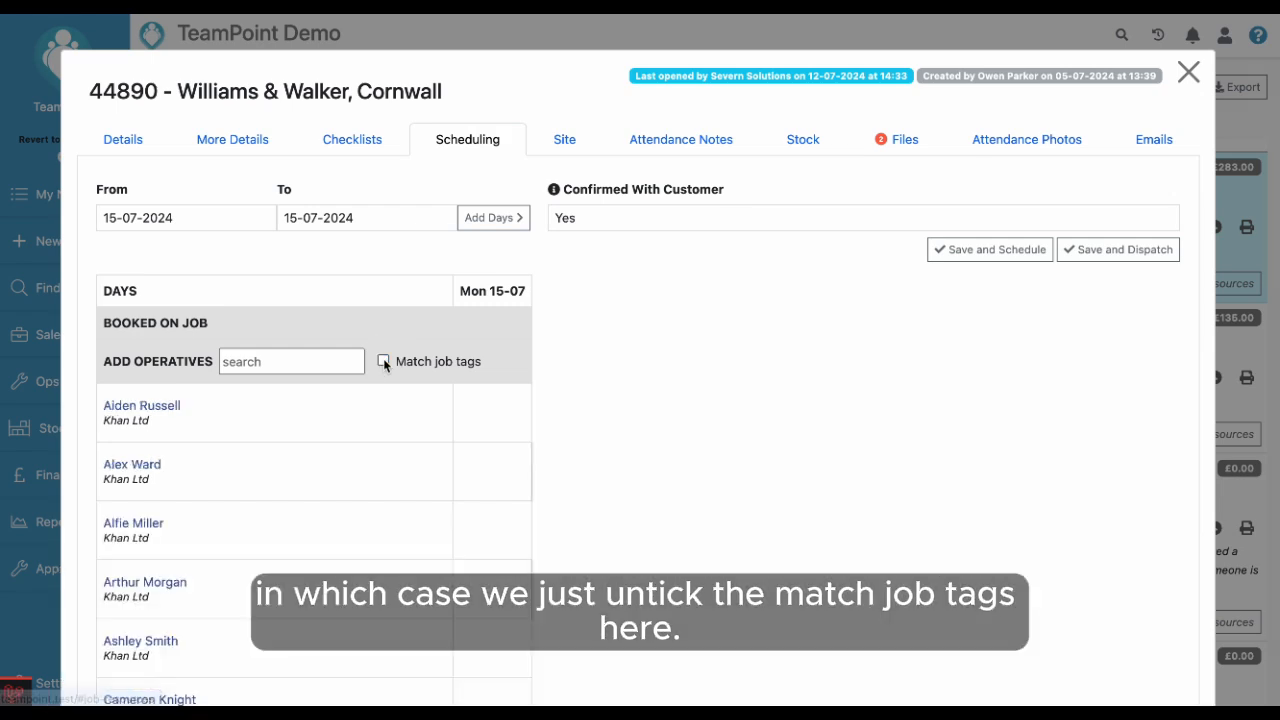
pyautogui.scroll(-10, 364, 538)
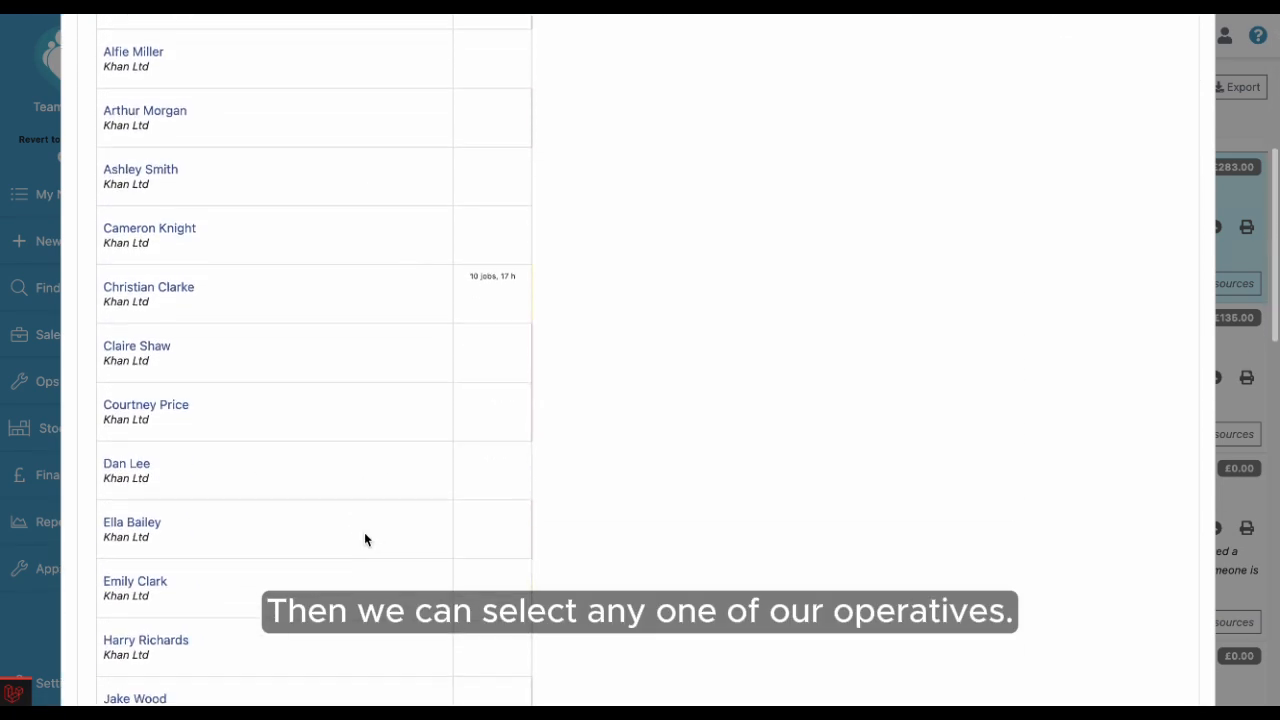
pyautogui.scroll(-10, 365, 540)
pyautogui.scroll(14, 365, 540)
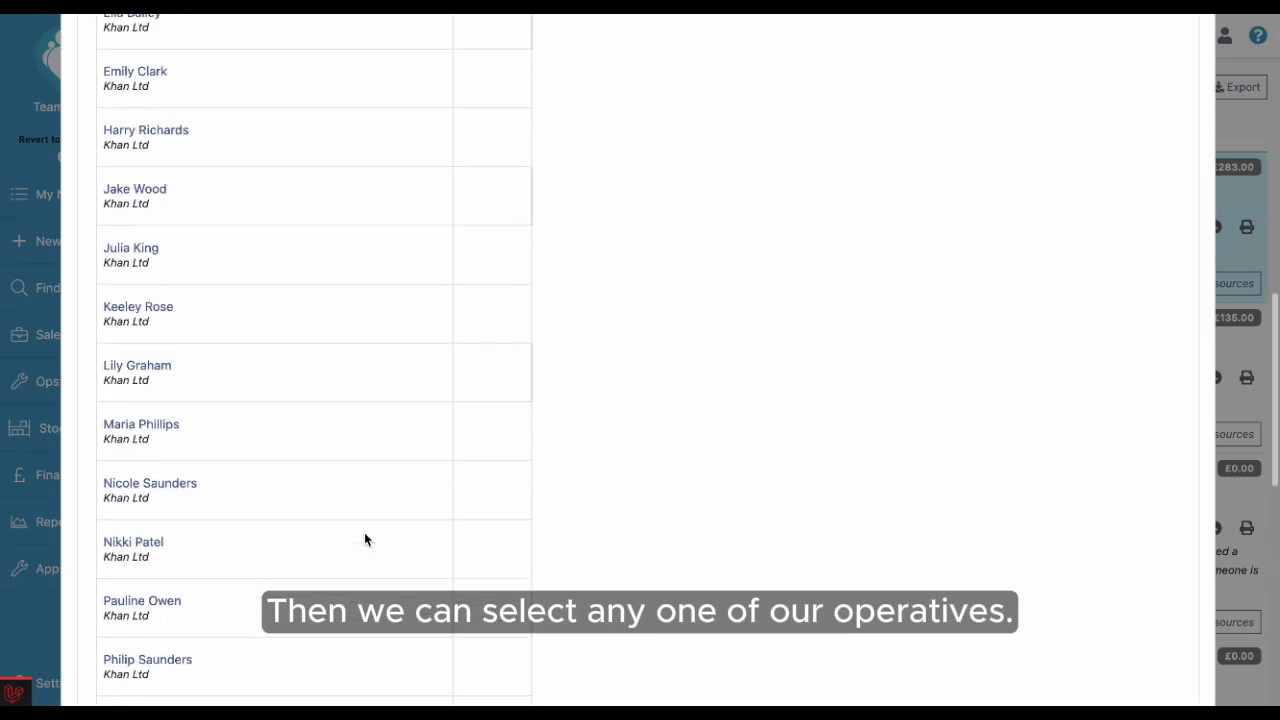
pyautogui.scroll(3, 364, 540)
pyautogui.click(440, 360)
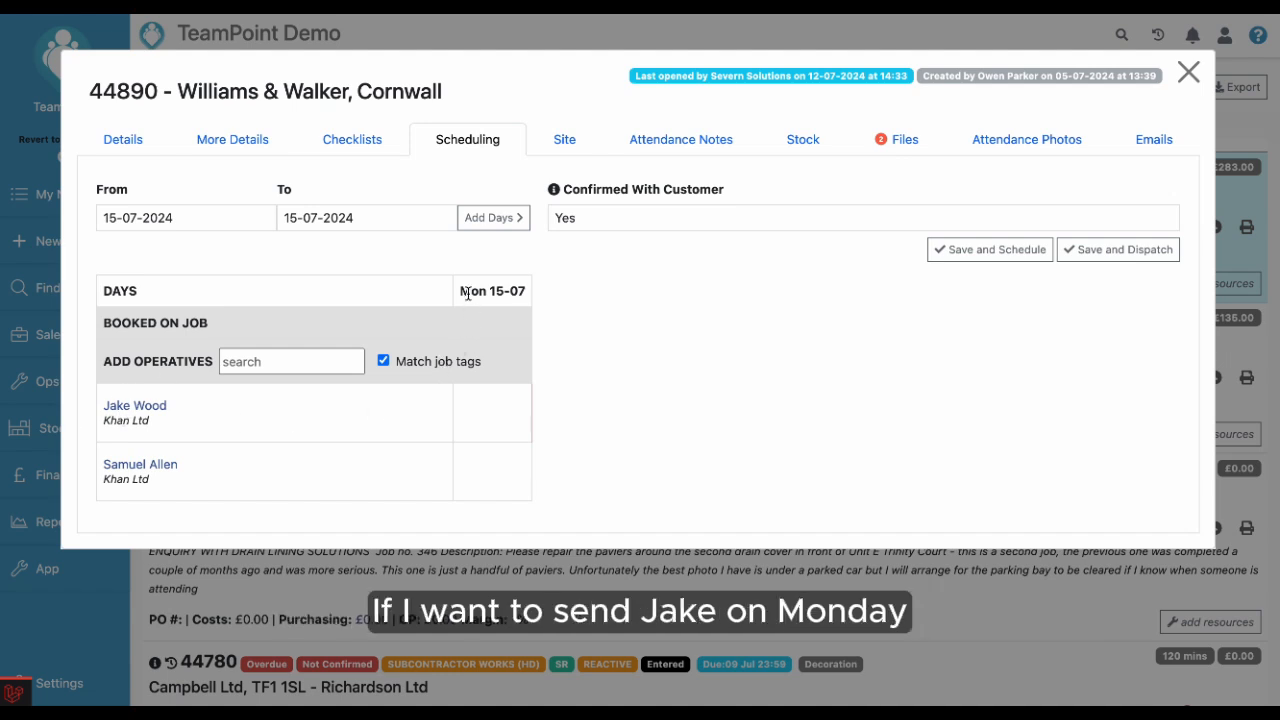
pyautogui.click(485, 408)
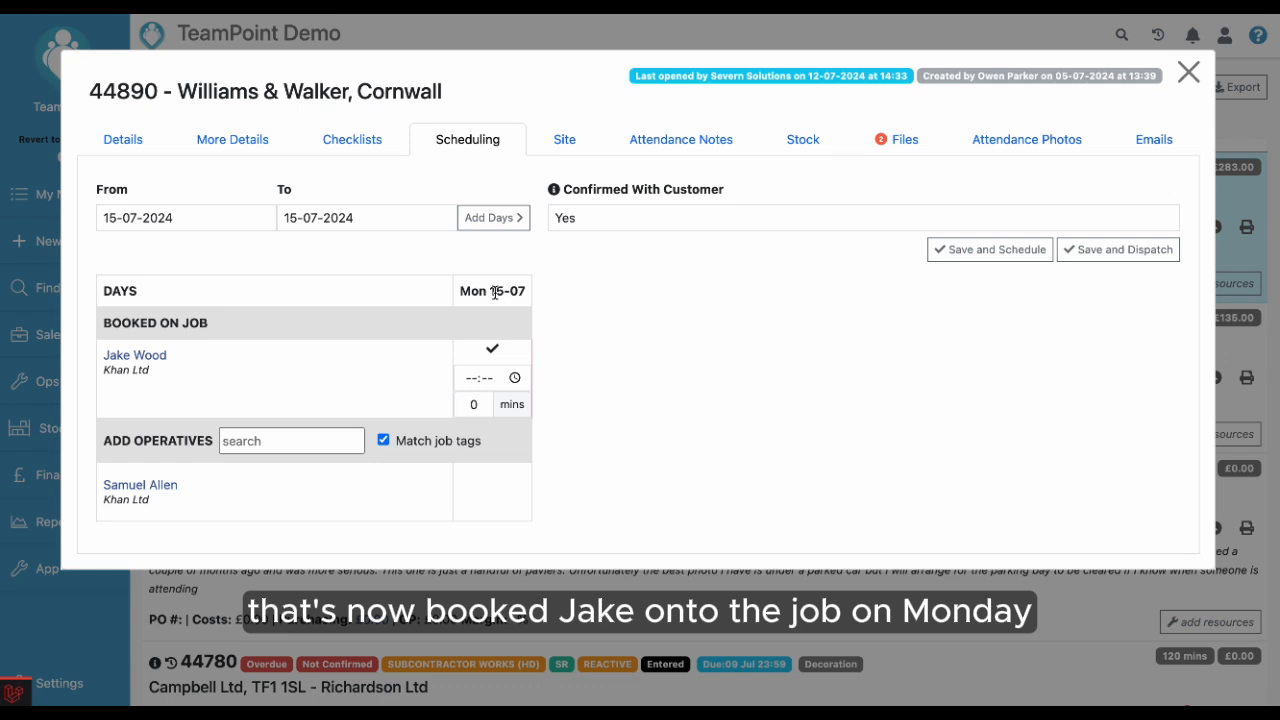
pyautogui.click(468, 380)
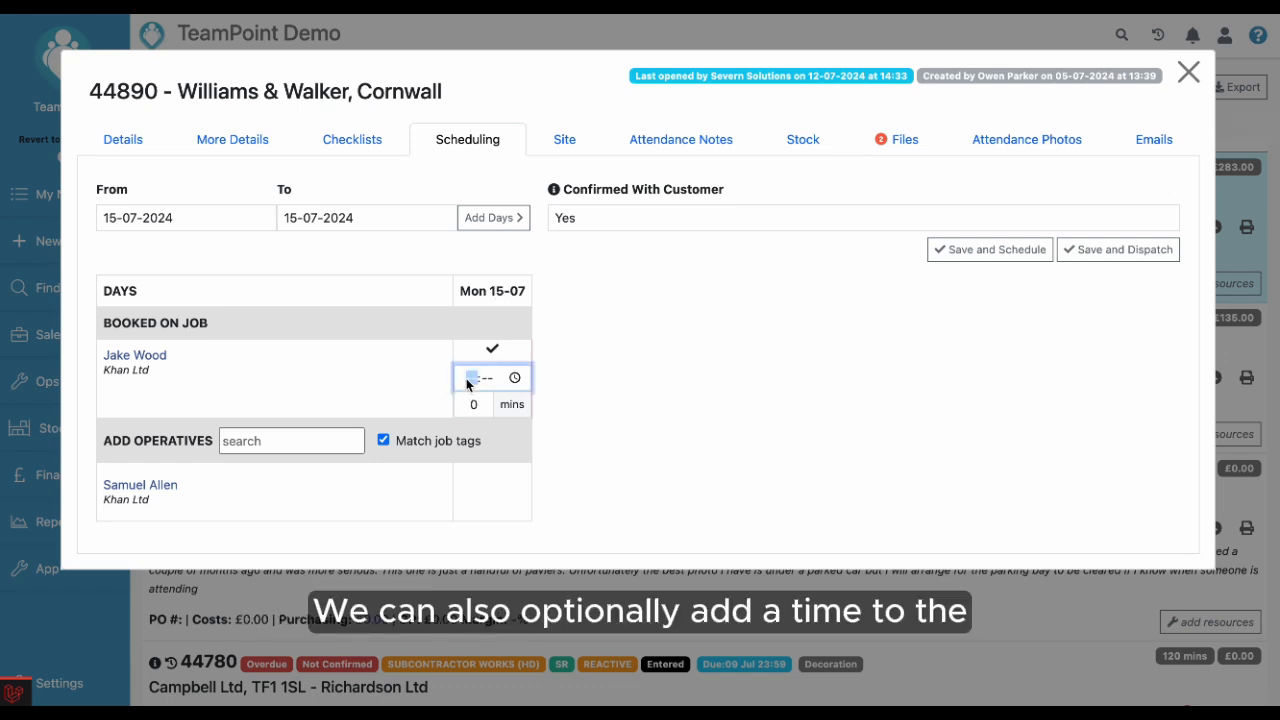
pyautogui.write('12:00')
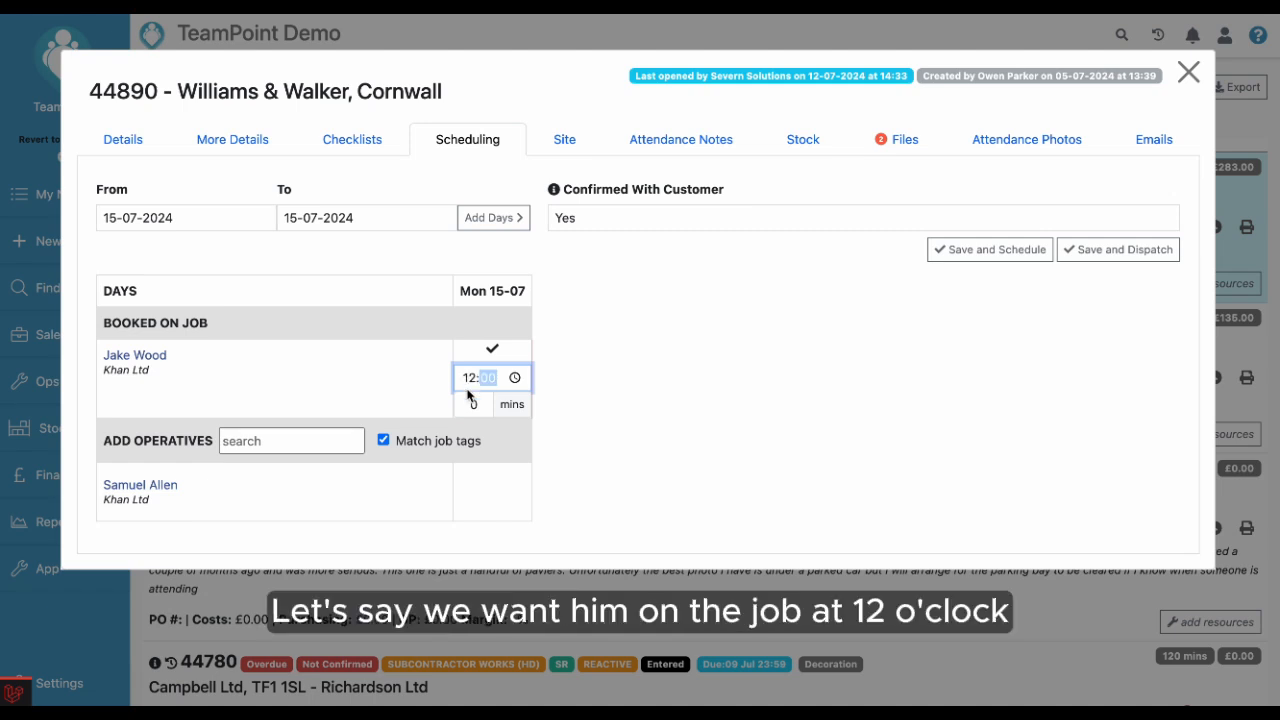
pyautogui.click(467, 404)
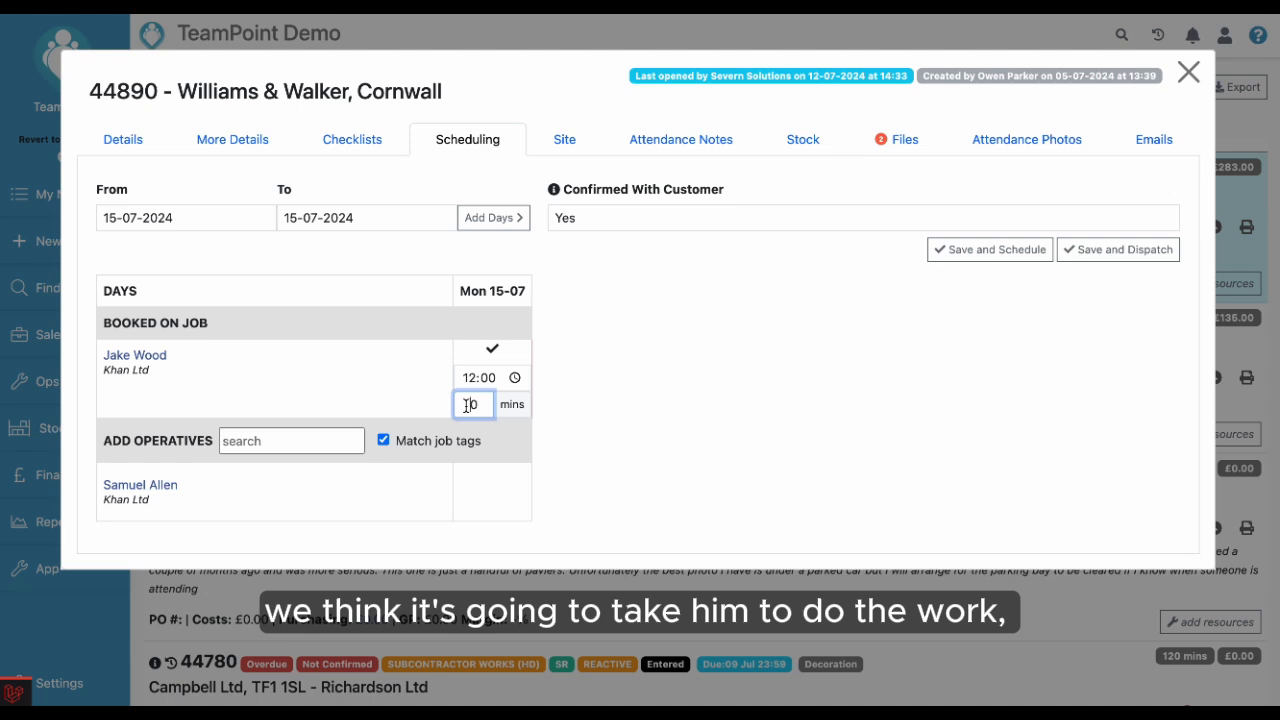
pyautogui.write('12')
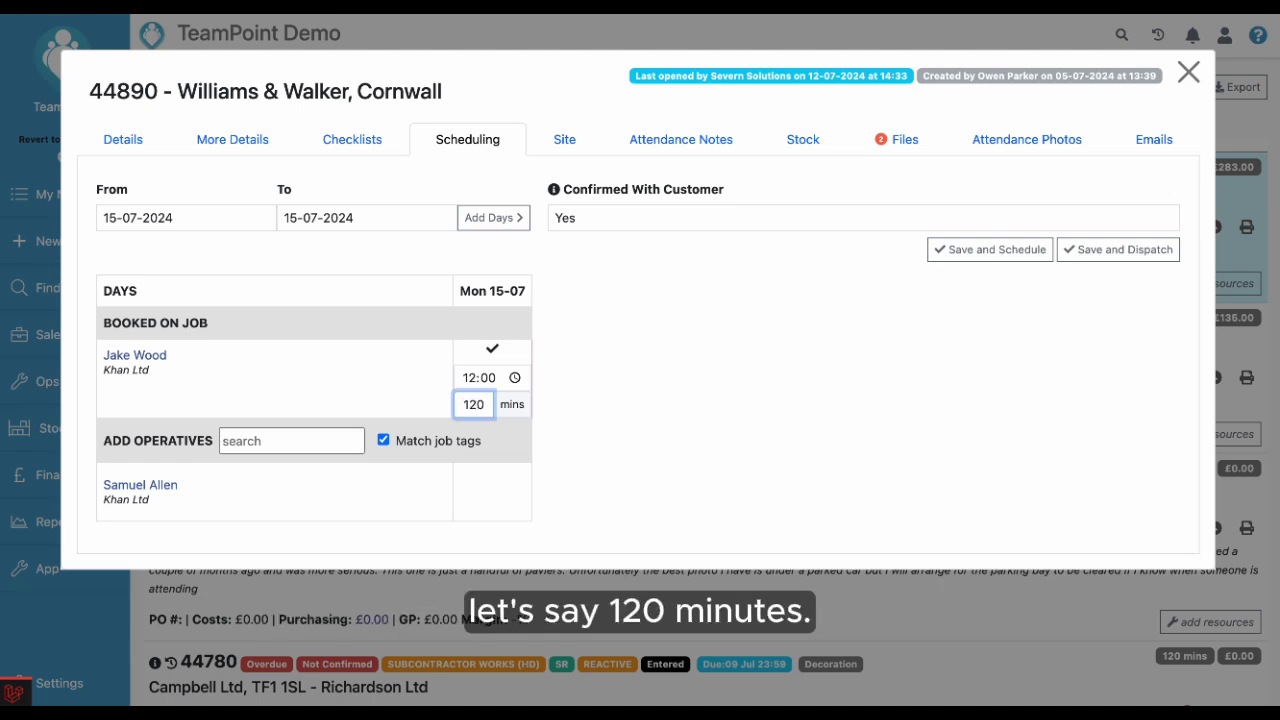
pyautogui.click(706, 391)
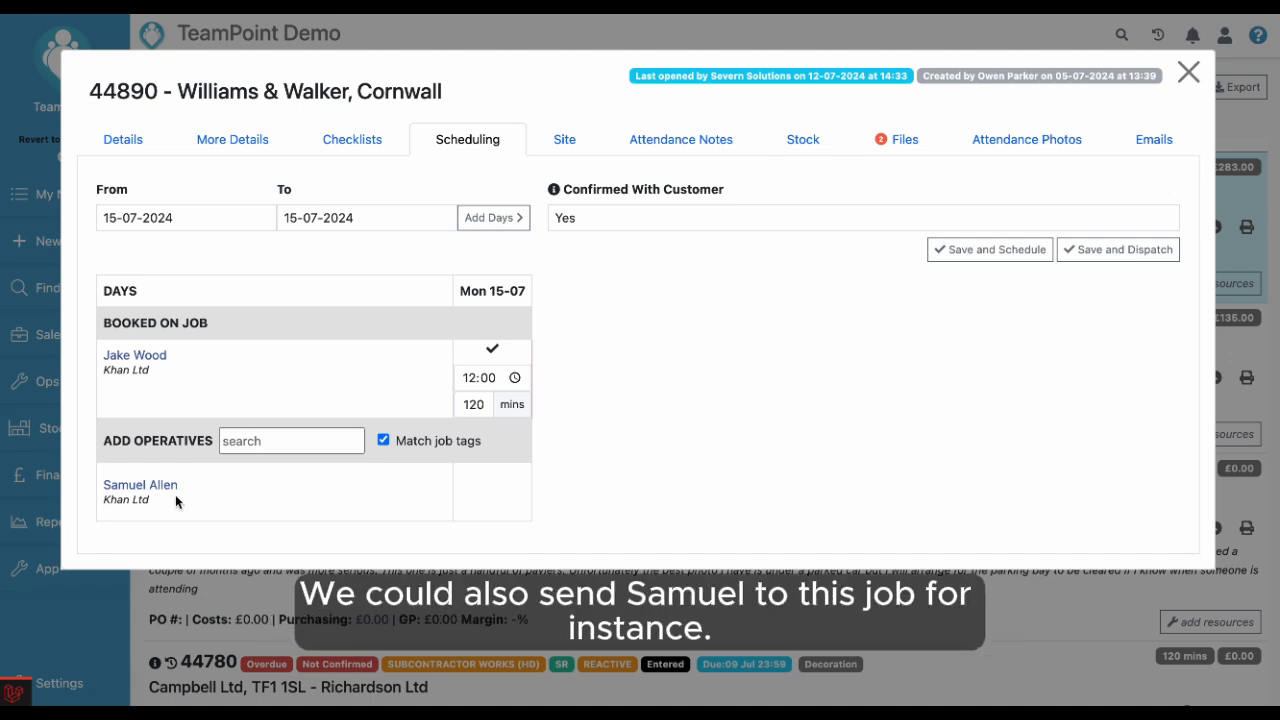
pyautogui.click(493, 490)
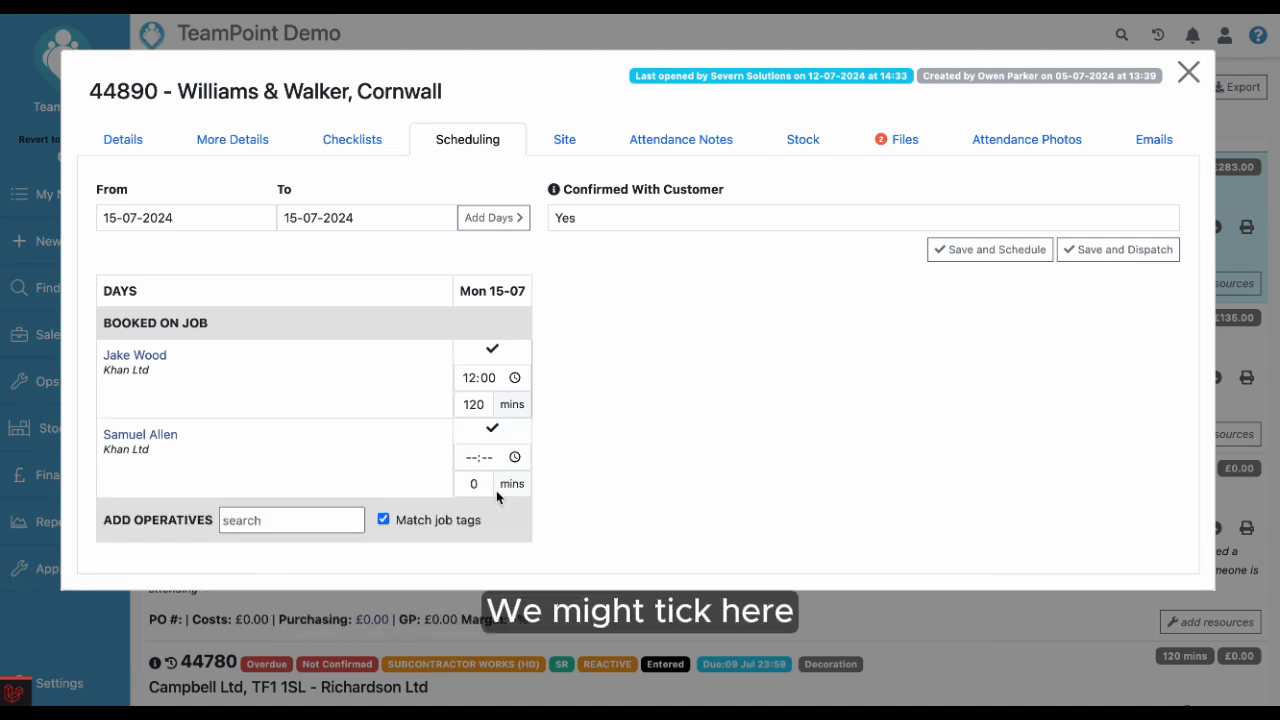
pyautogui.click(472, 459)
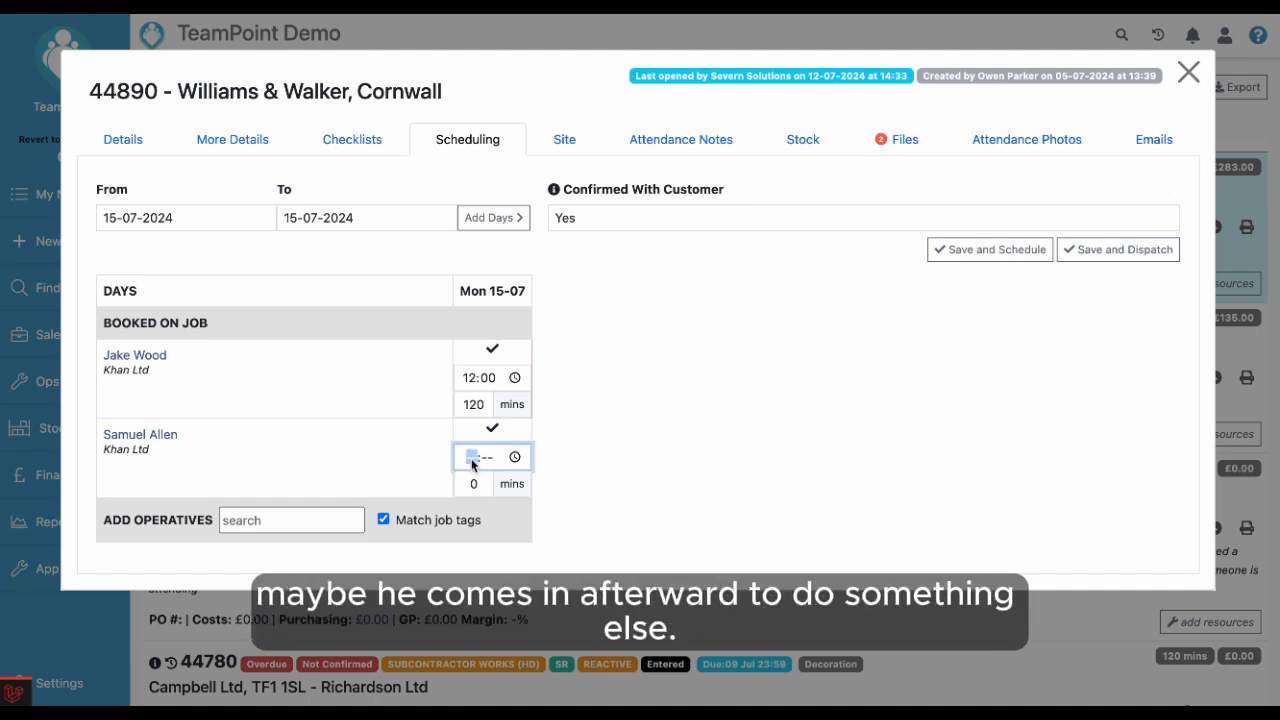
pyautogui.write('14:00')
pyautogui.click(492, 428)
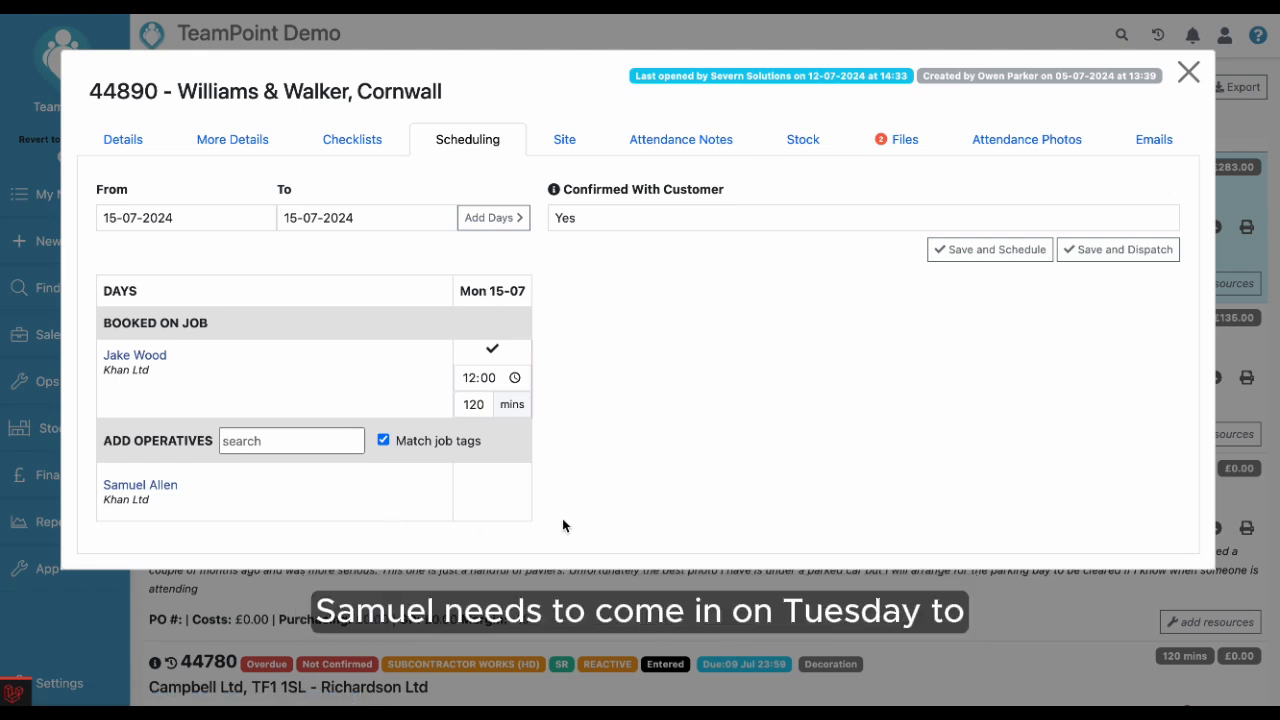
# Add the days from 16-07-2024 to 19-07-2024 to the job's schedule
pyautogui.click(166, 216)
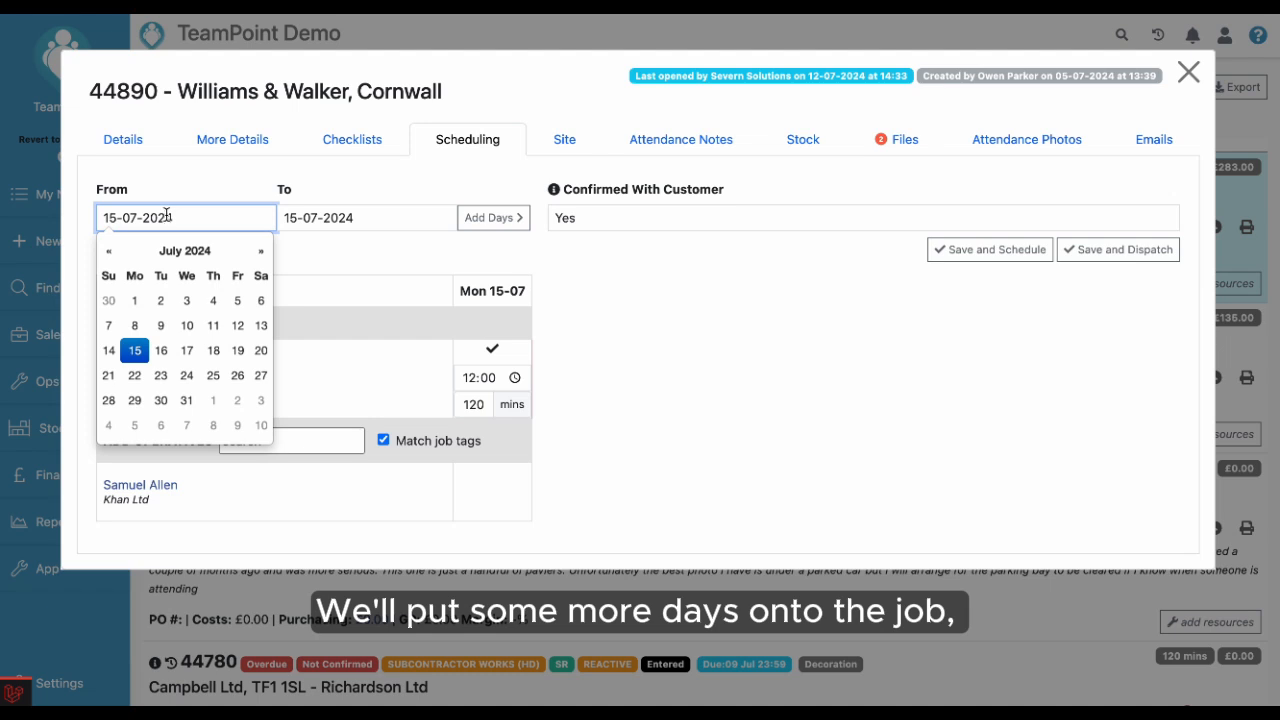
pyautogui.click(161, 350)
pyautogui.click(296, 219)
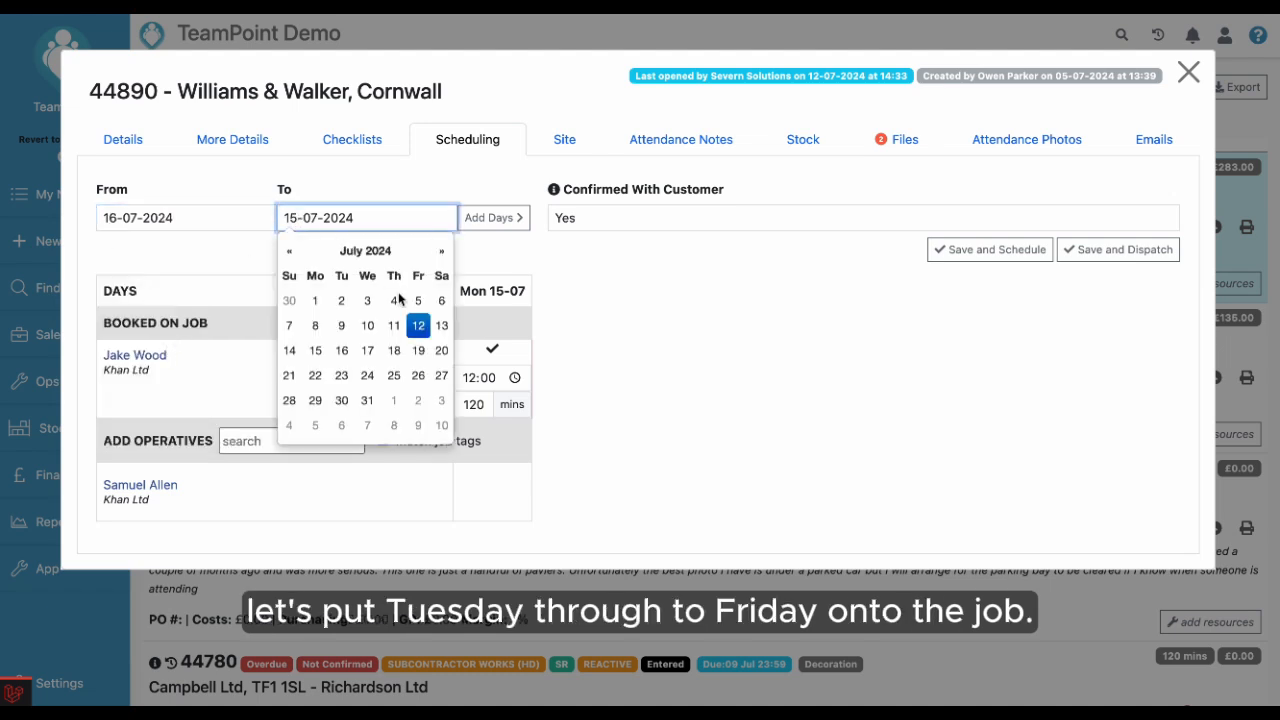
pyautogui.click(418, 350)
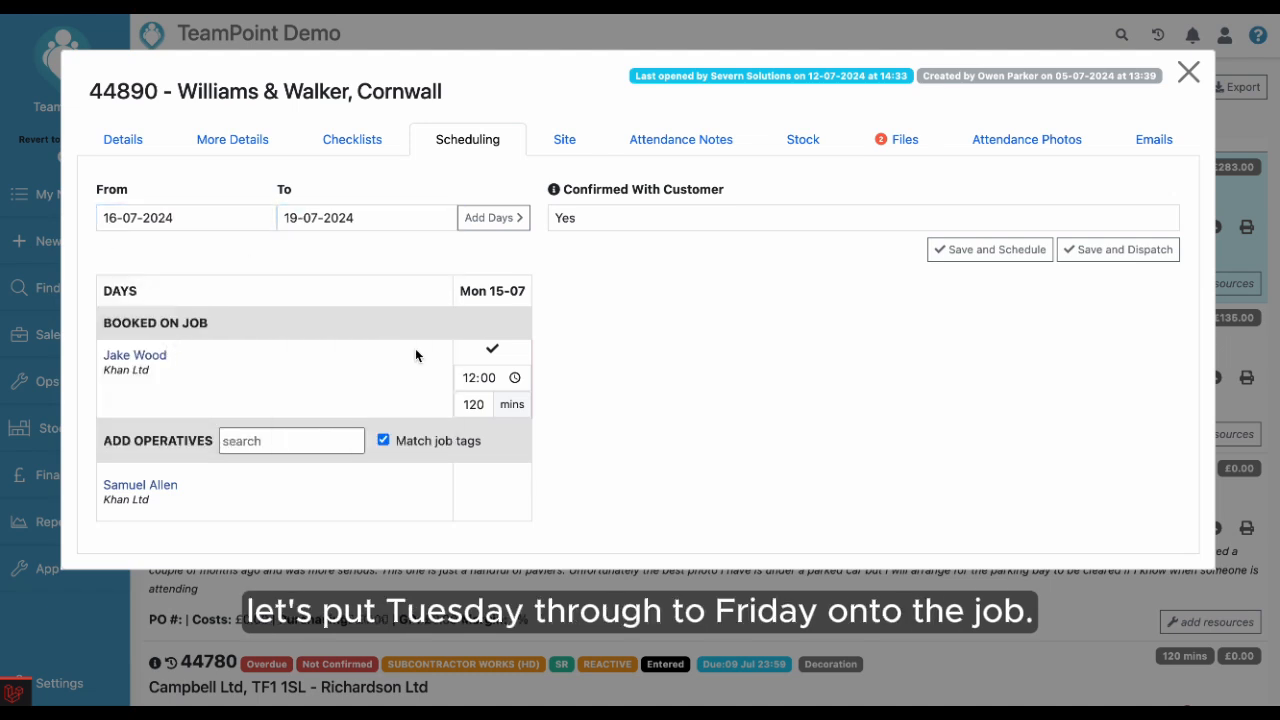
pyautogui.click(498, 229)
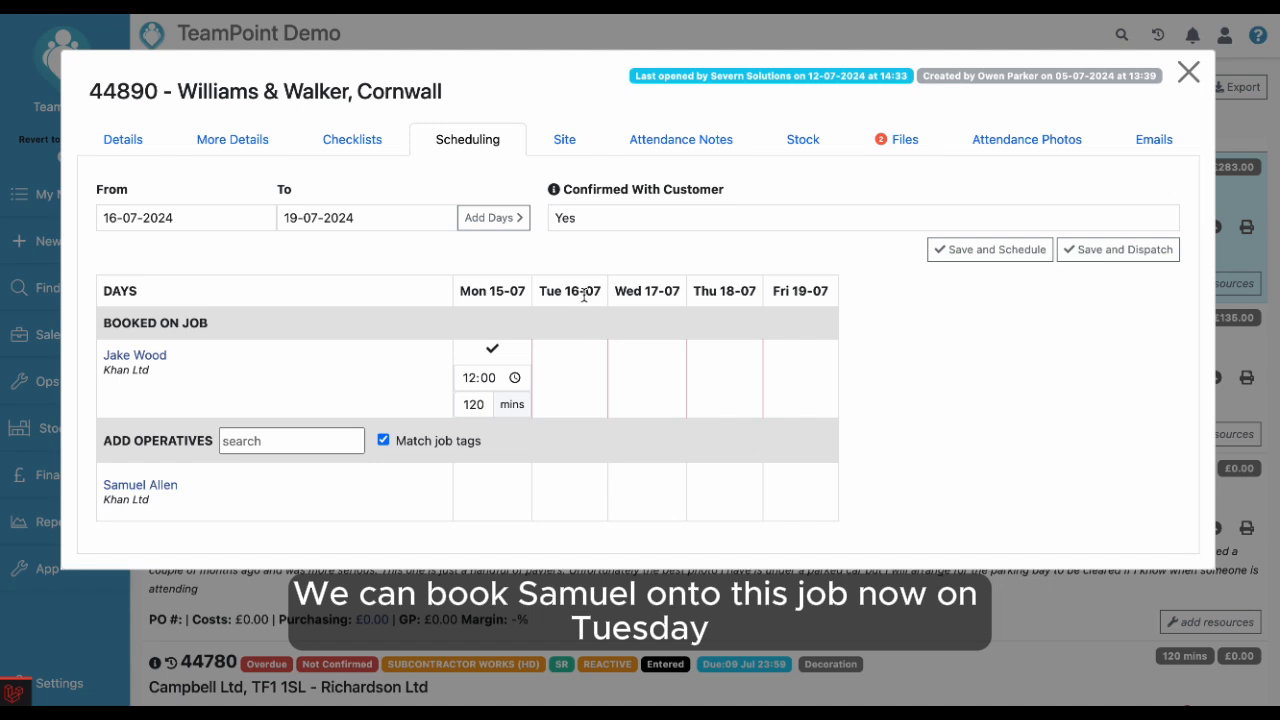
pyautogui.click(571, 496)
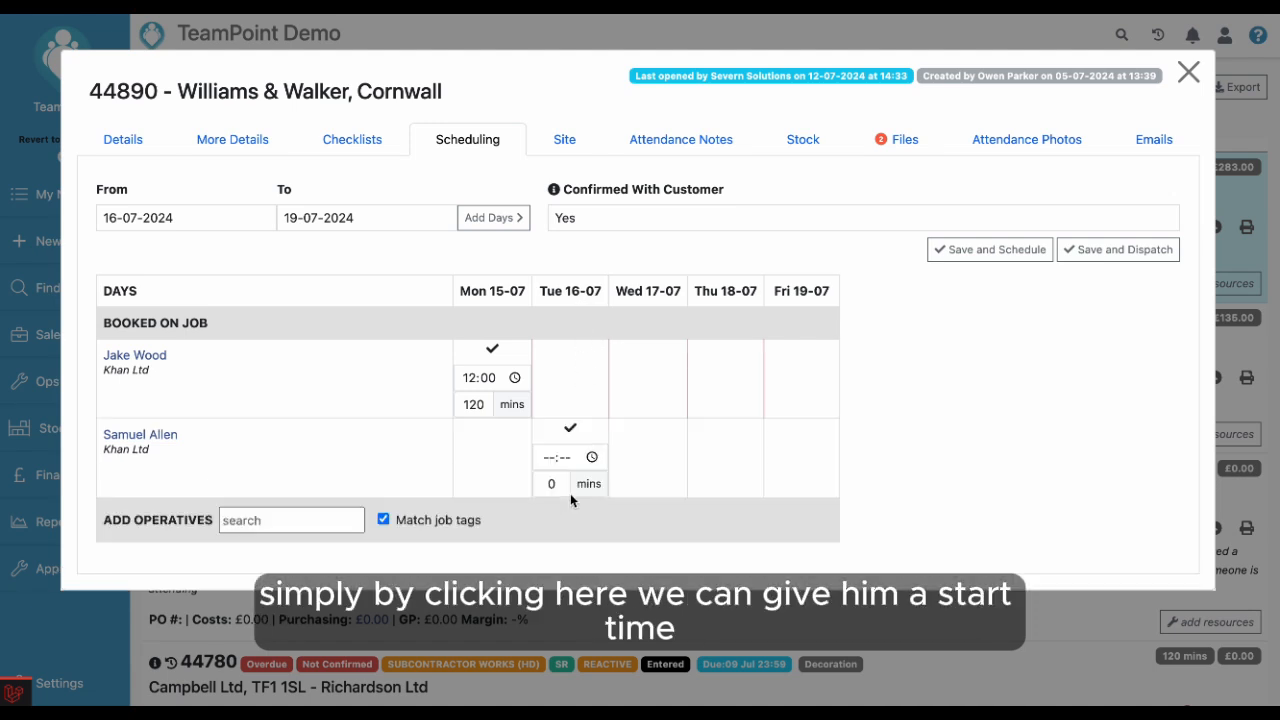
pyautogui.click(546, 460)
pyautogui.write('1000')
pyautogui.press('Tab')
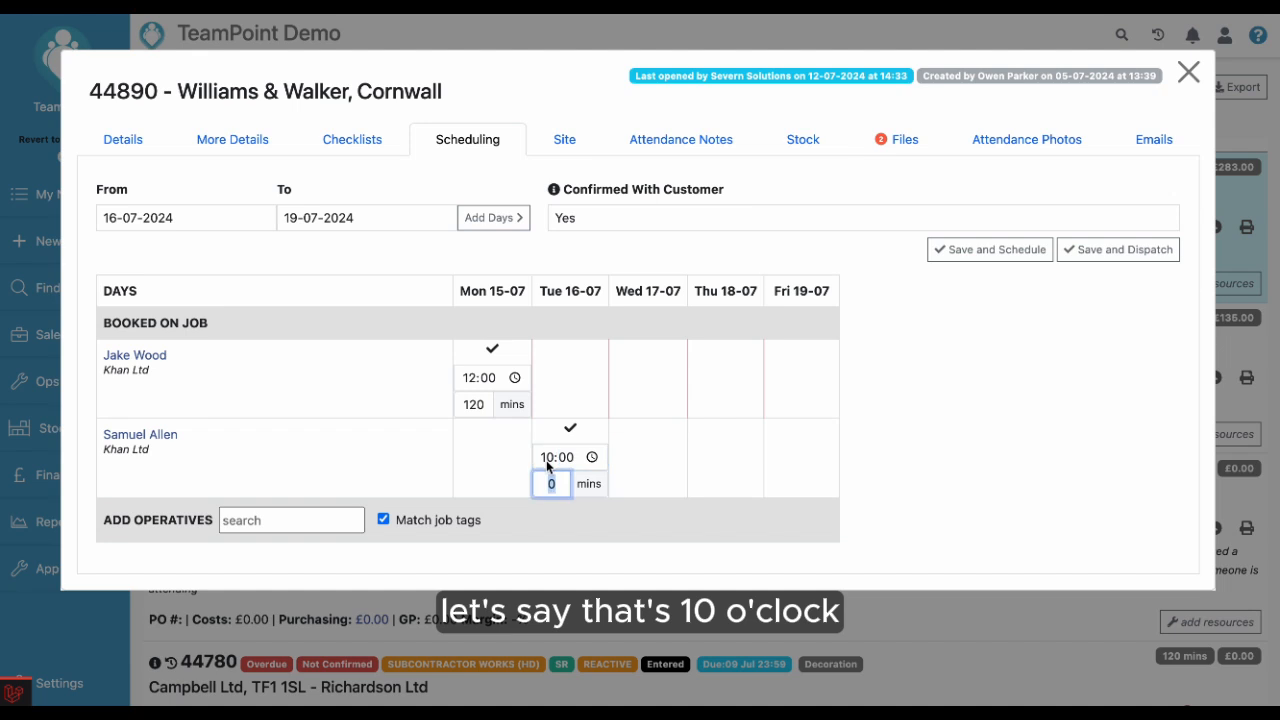
pyautogui.write('60')
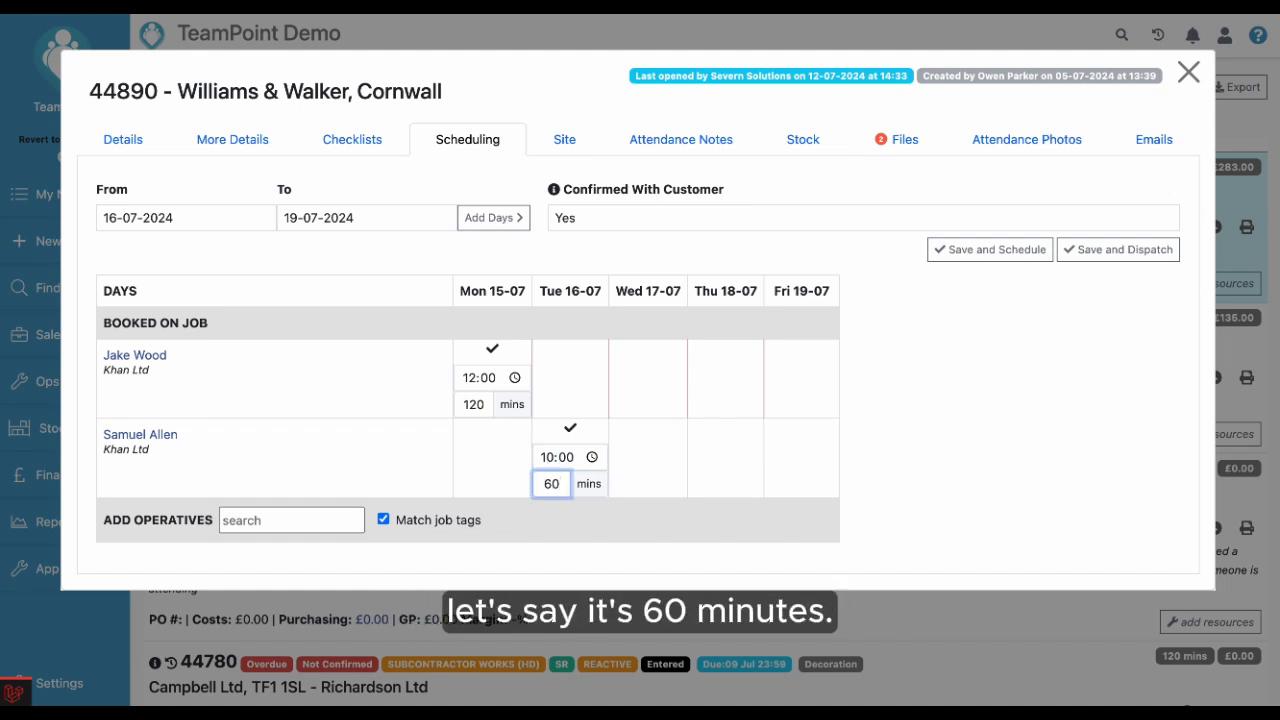
# Tick Wednesday to Friday bookings for both operatives, then clear those extra days again
pyautogui.click(967, 430)
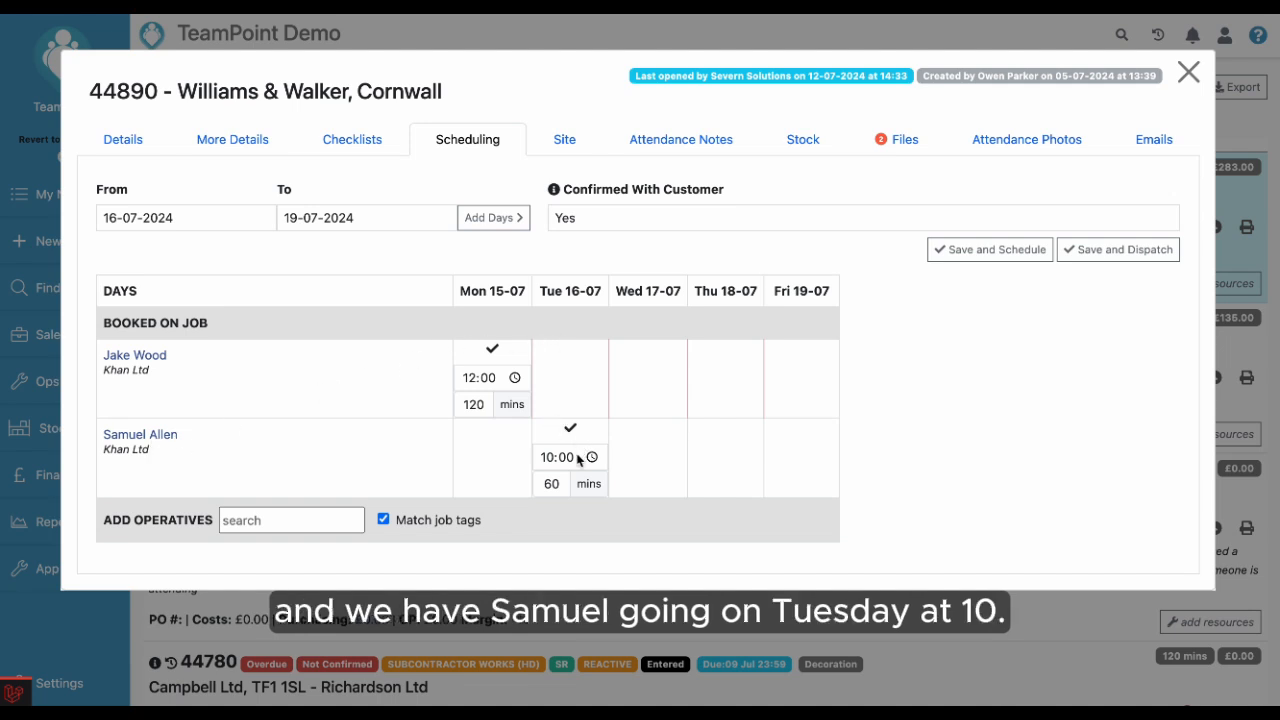
pyautogui.click(661, 378)
pyautogui.click(756, 377)
pyautogui.click(800, 380)
pyautogui.click(800, 434)
pyautogui.click(717, 443)
pyautogui.click(660, 446)
pyautogui.click(656, 447)
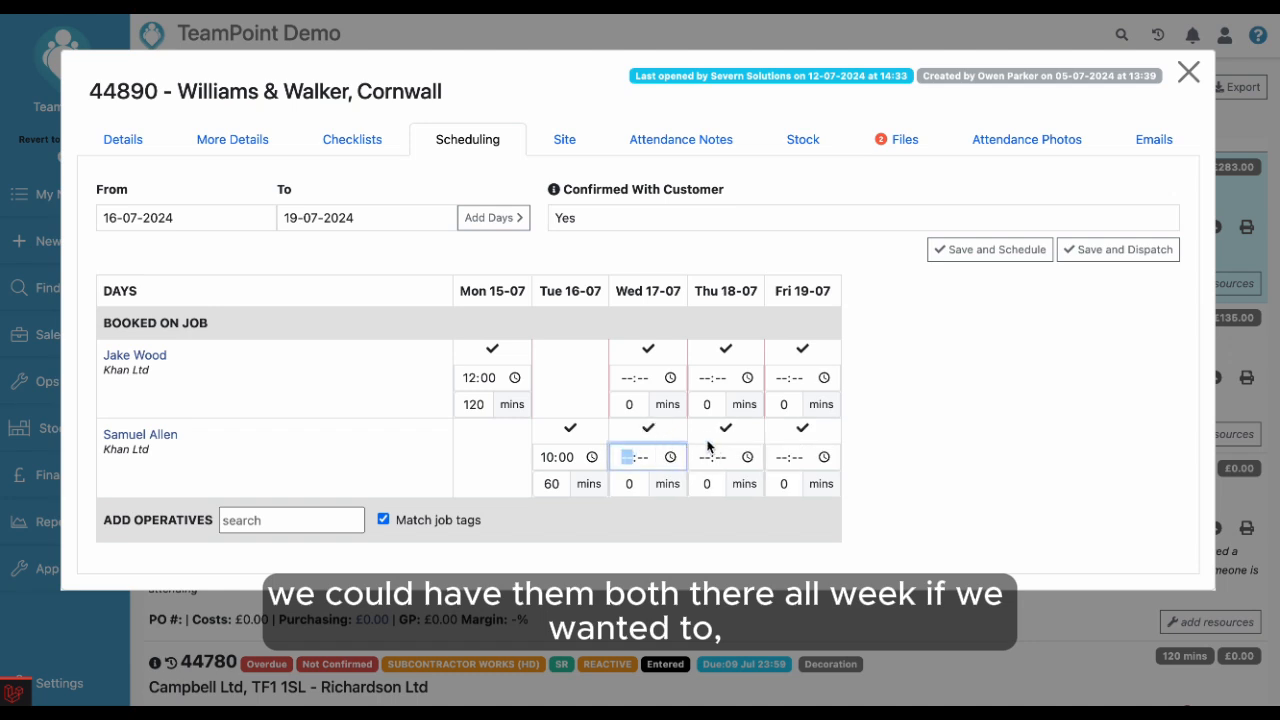
pyautogui.click(650, 430)
pyautogui.click(726, 429)
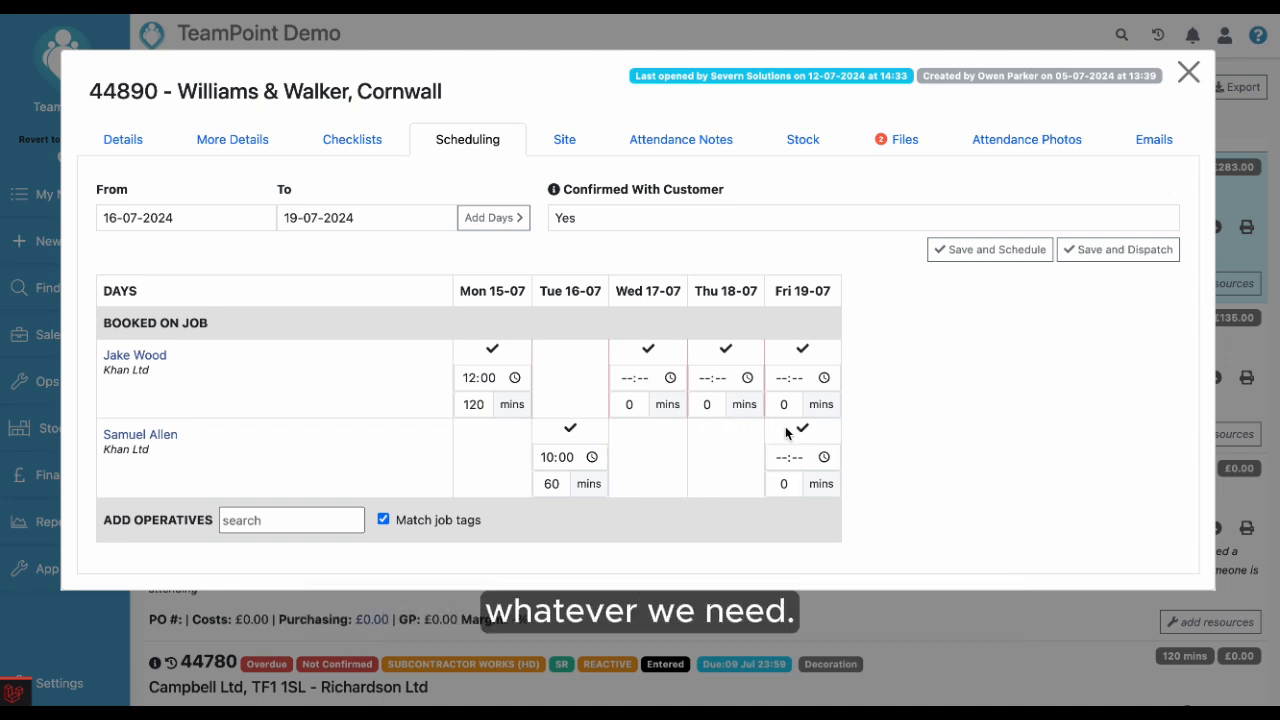
pyautogui.click(797, 430)
pyautogui.click(802, 352)
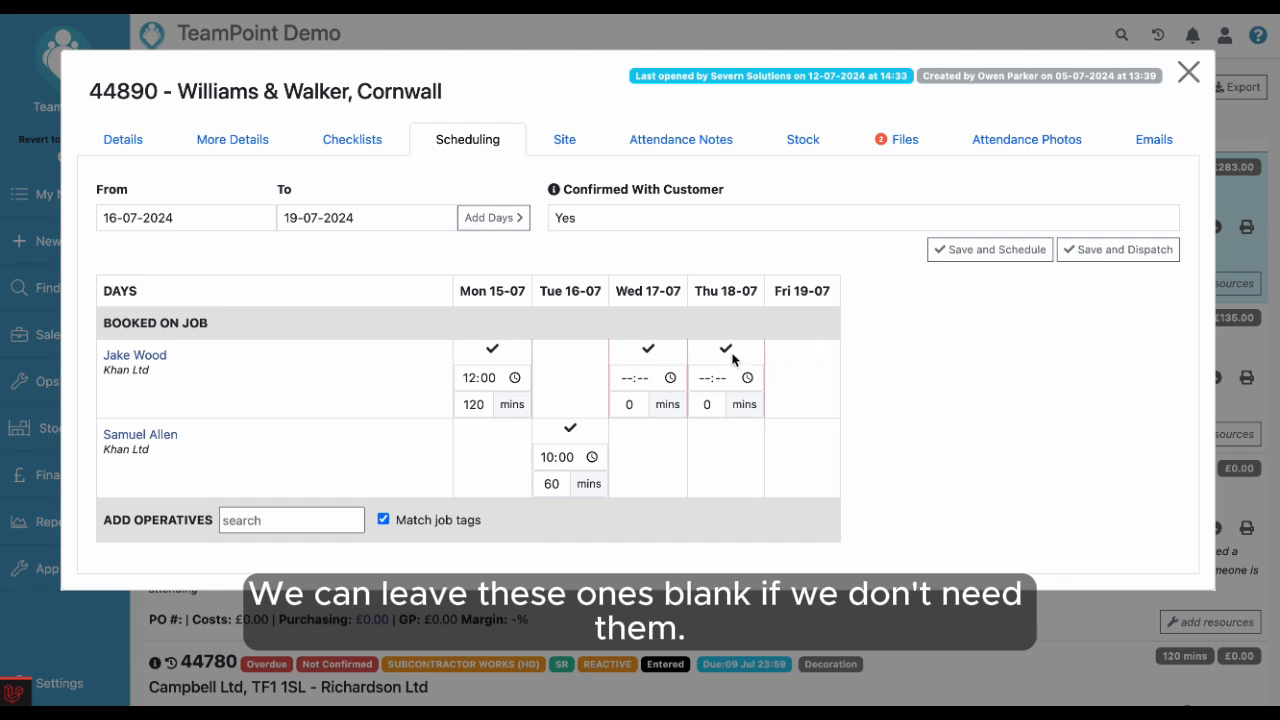
pyautogui.click(731, 354)
pyautogui.click(648, 352)
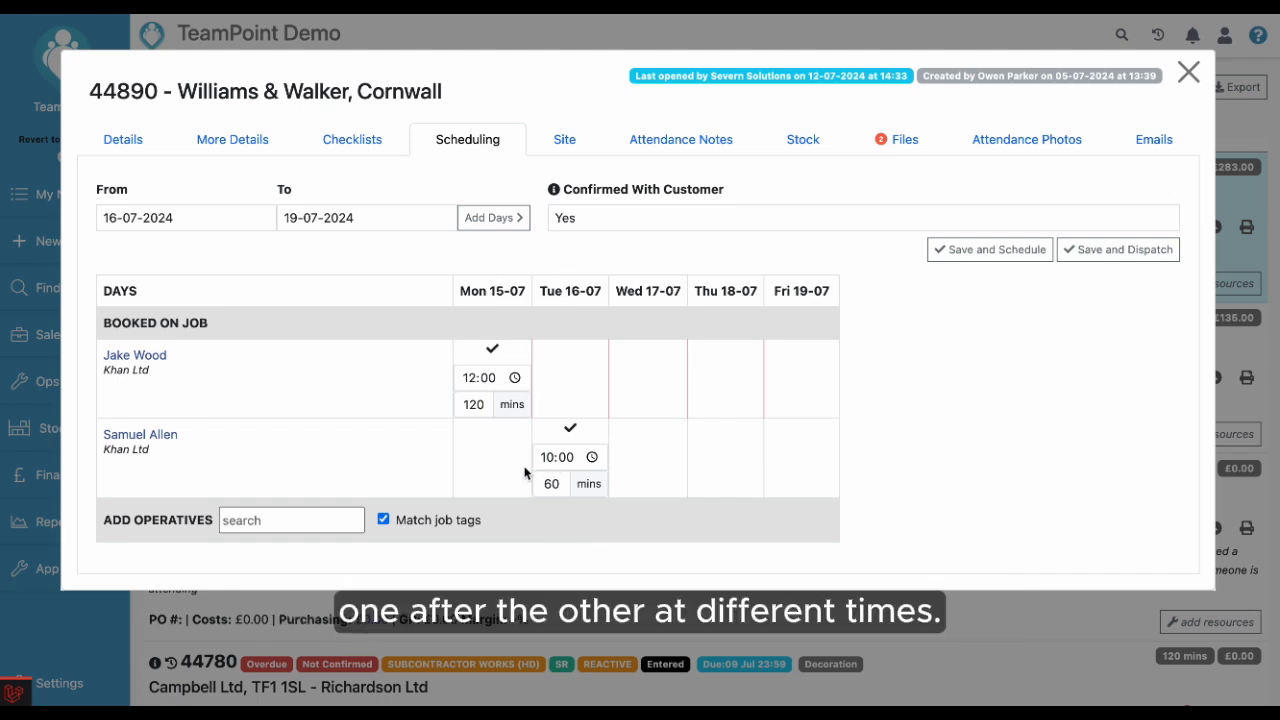
# Save the schedule with customer confirmation and dispatch the job to the operatives
pyautogui.click(973, 262)
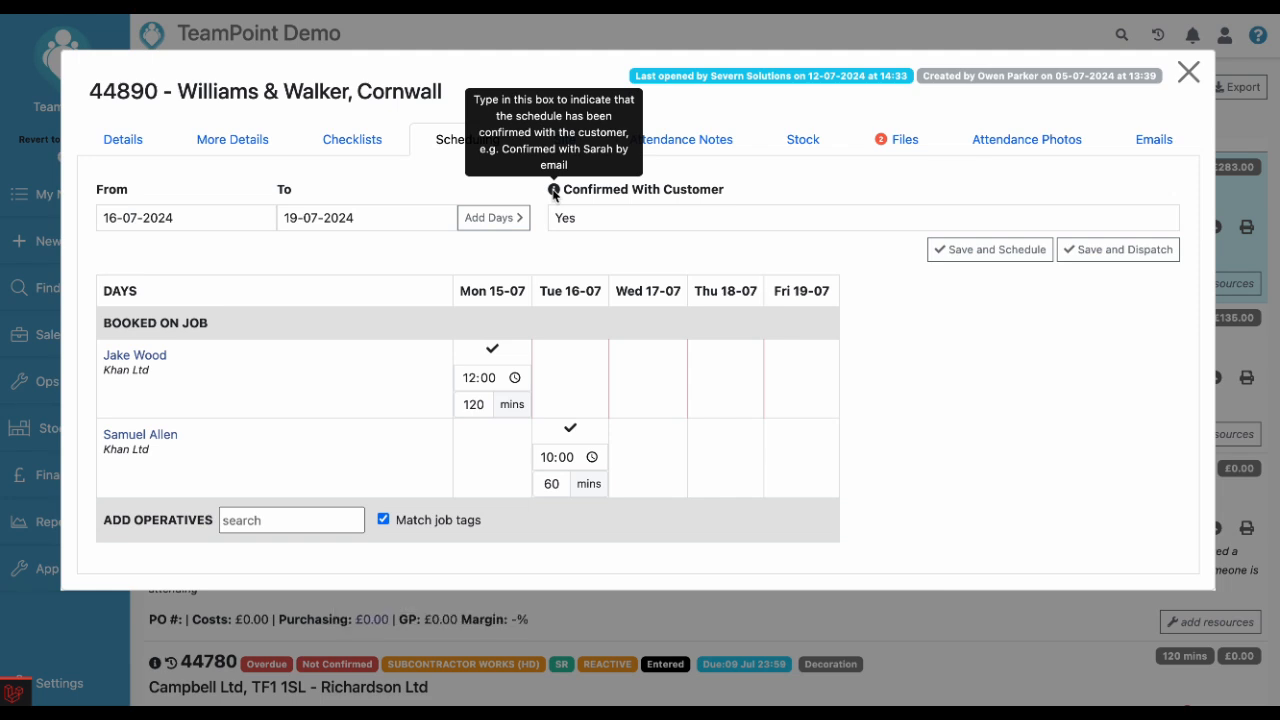
pyautogui.click(588, 221)
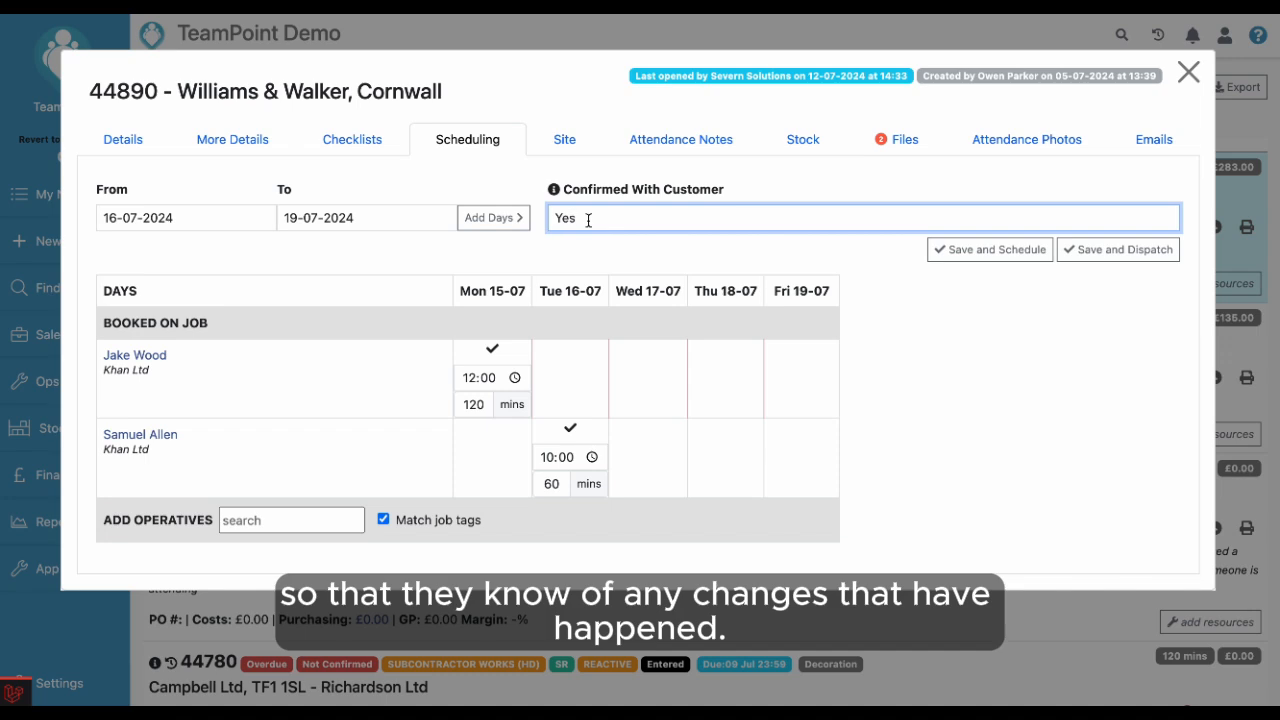
pyautogui.click(1137, 256)
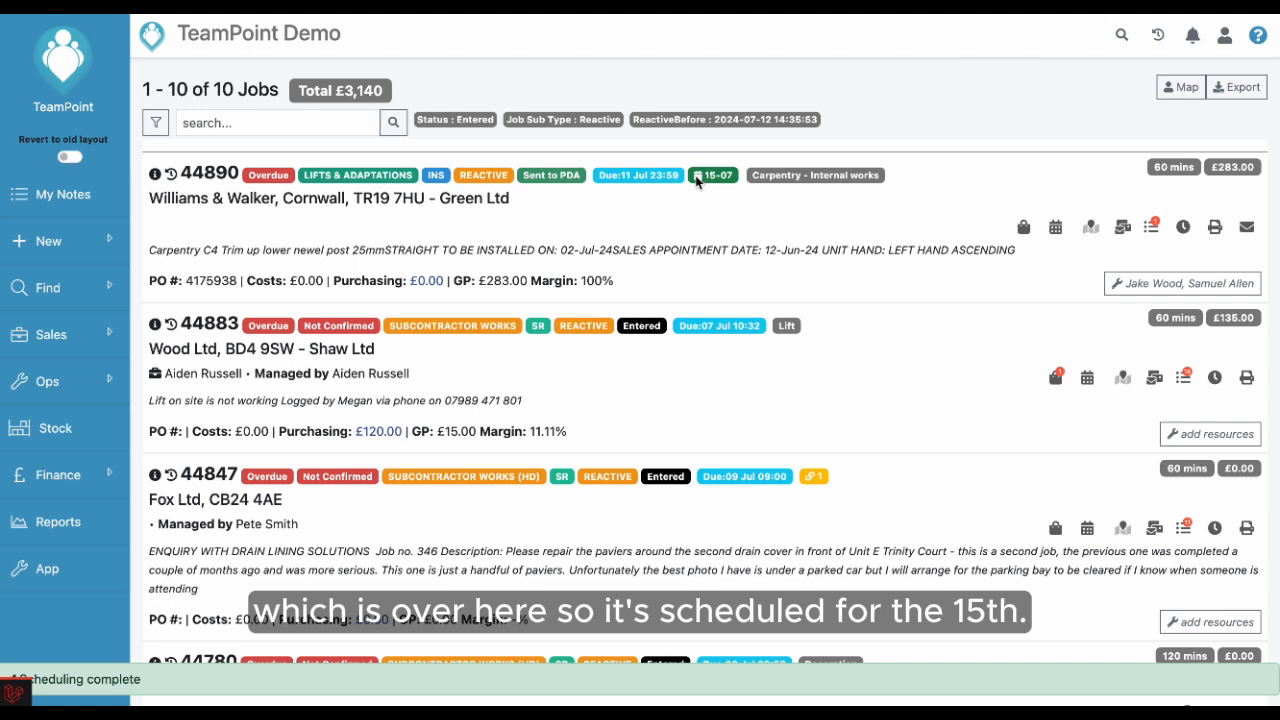
# Open the operations dashboard
pyautogui.moveTo(725, 177)
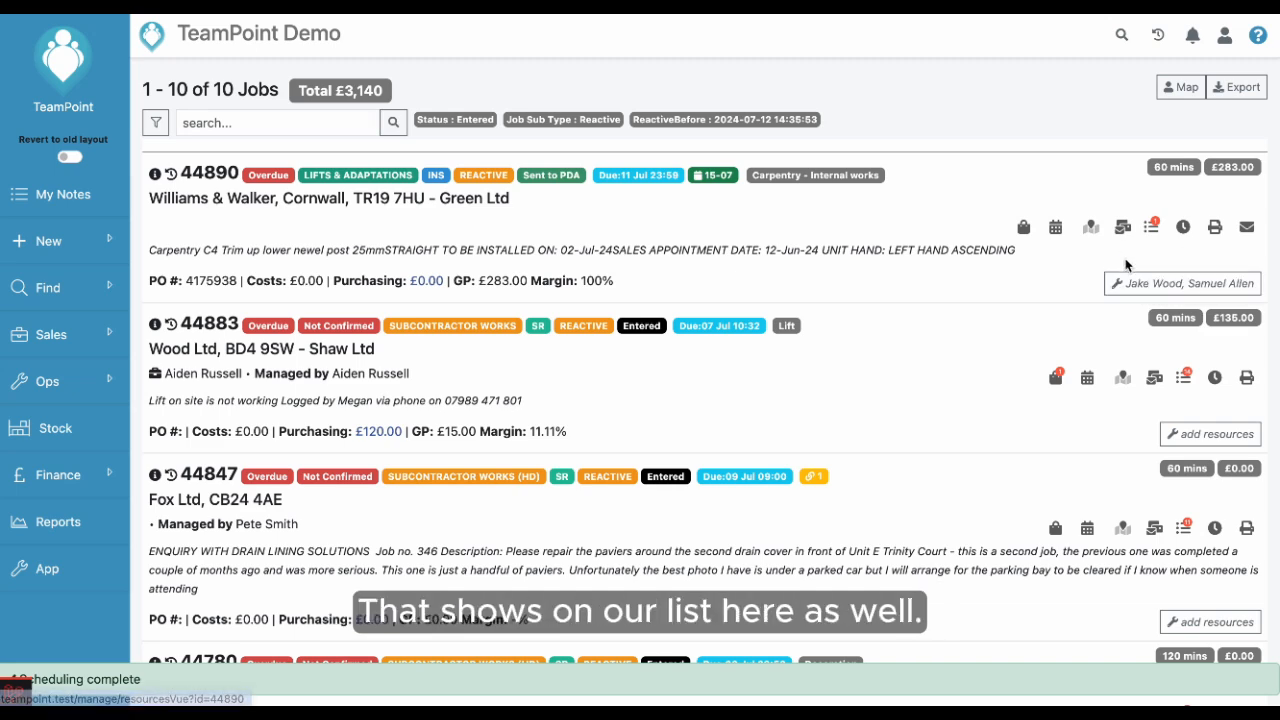
pyautogui.scroll(-2, 1040, 410)
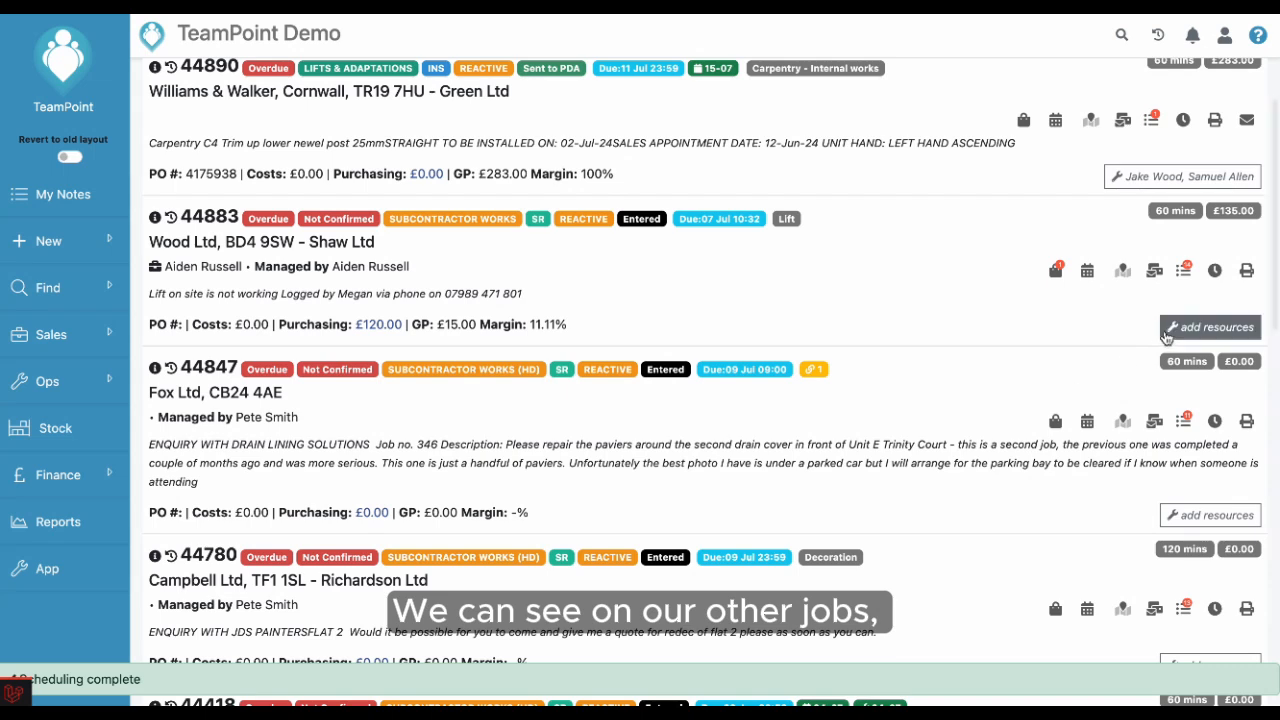
pyautogui.scroll(2, 1100, 470)
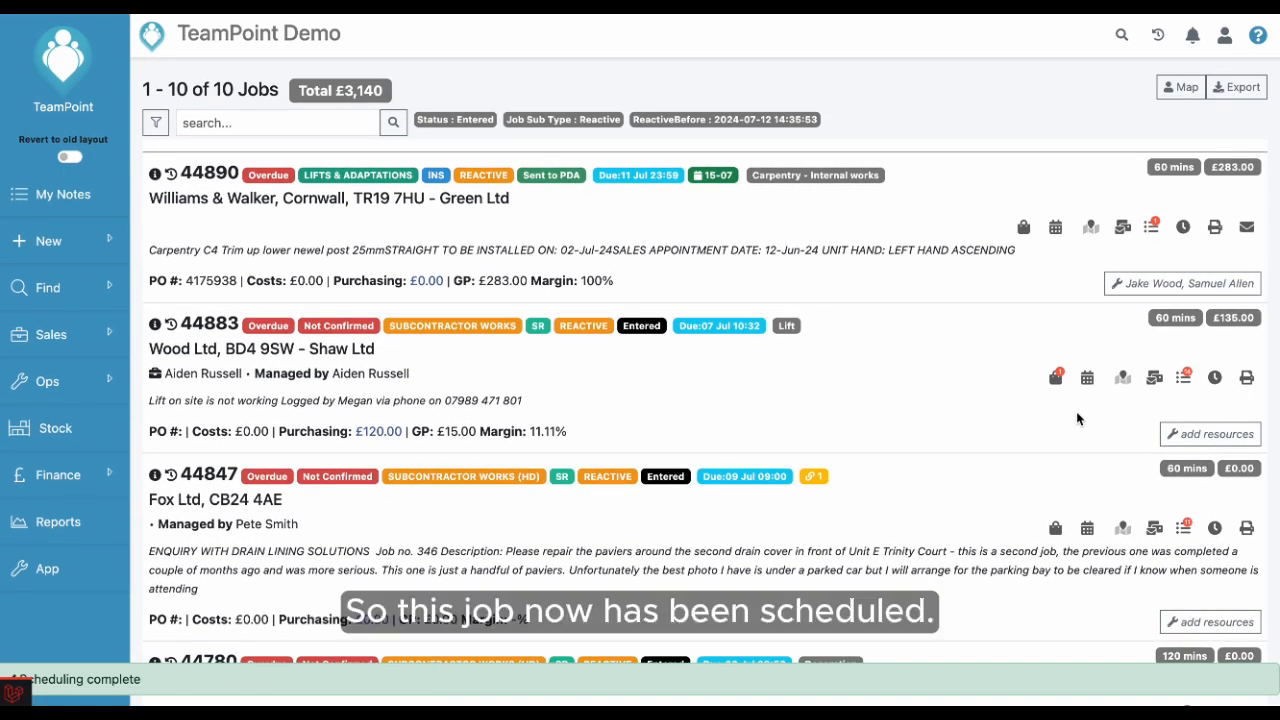
pyautogui.click(100, 383)
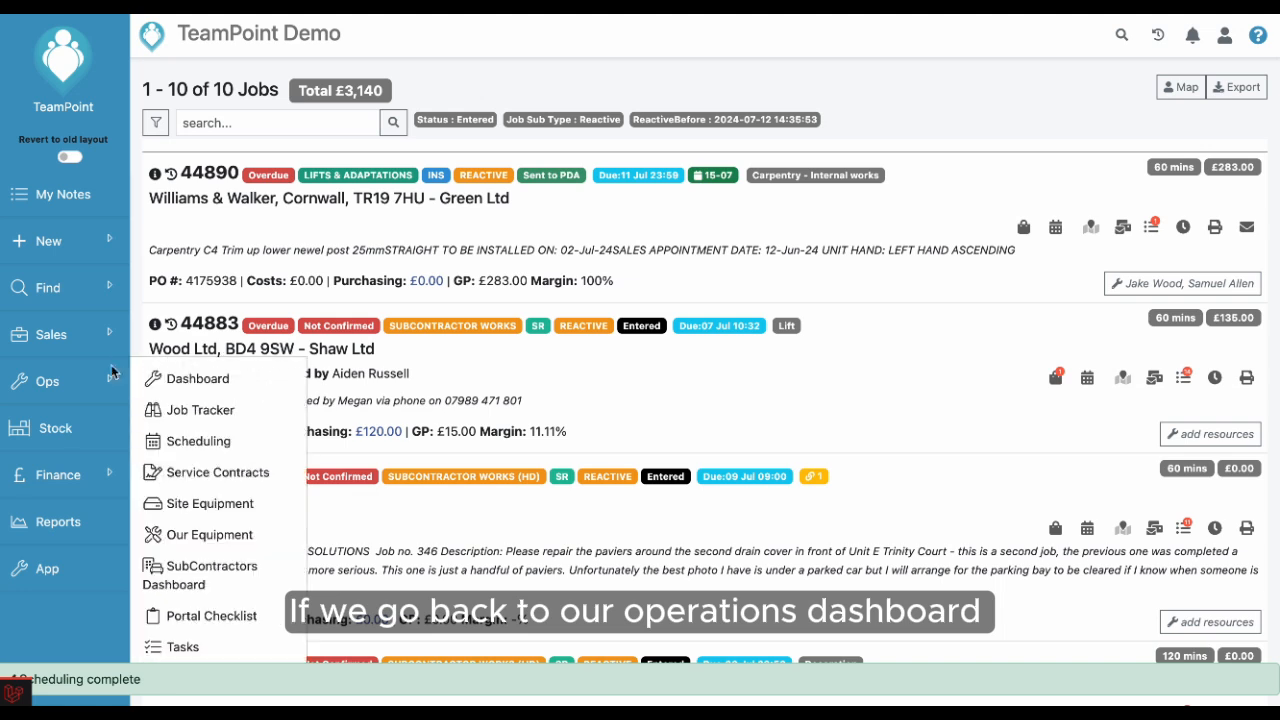
pyautogui.click(212, 384)
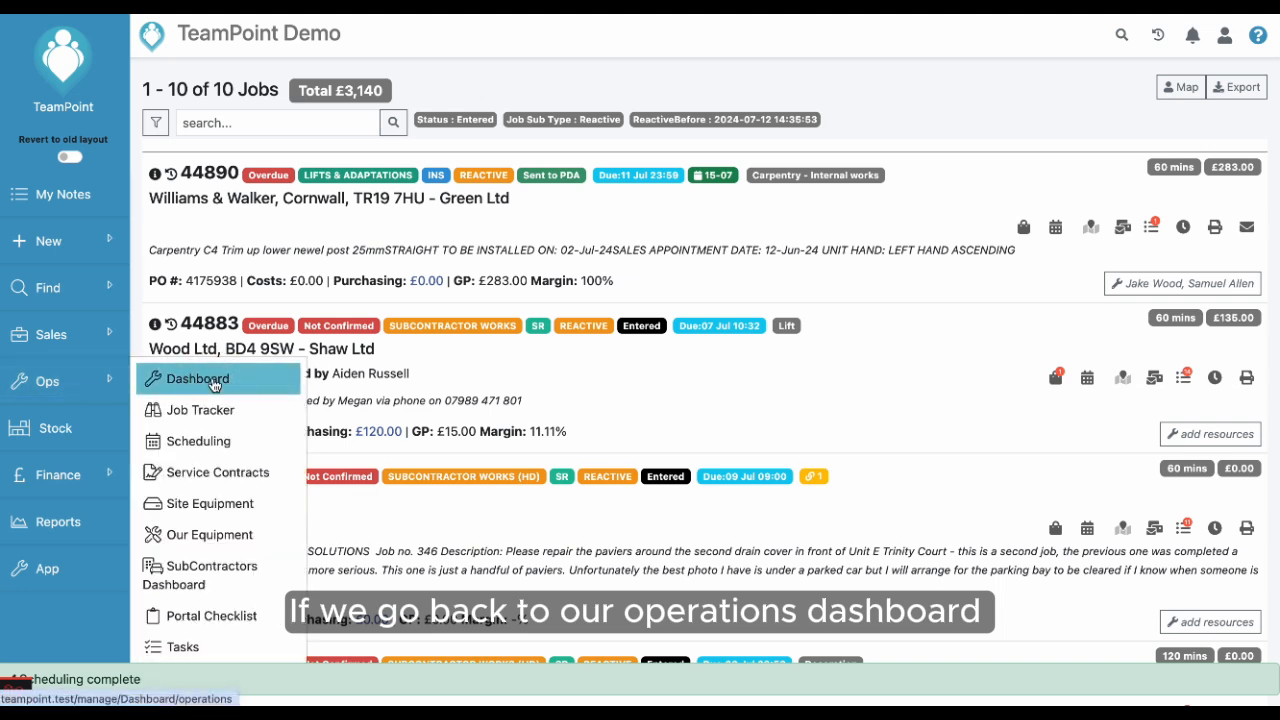